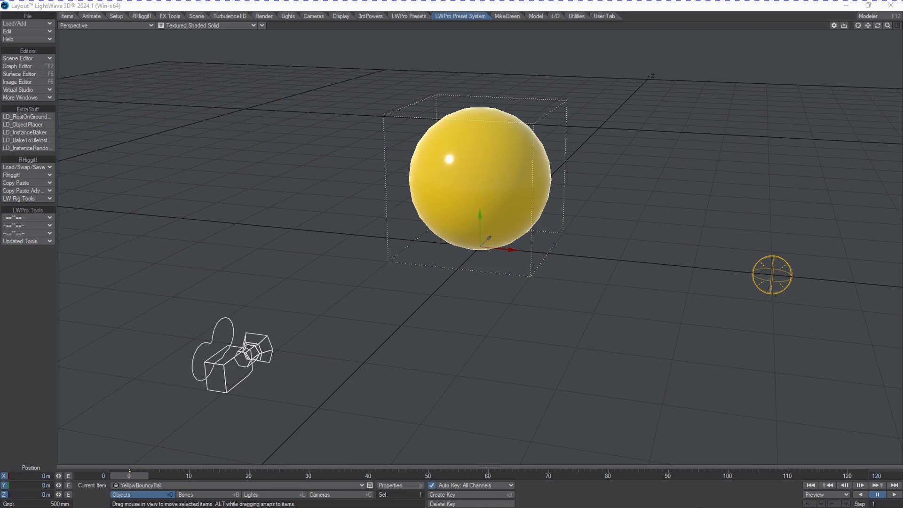
- Create a null object named Instances
key(ctrl+n)
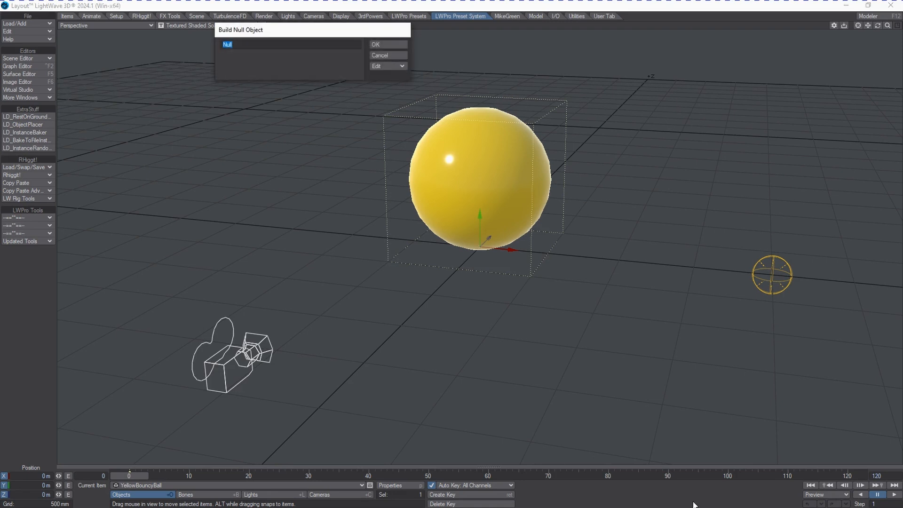
text(Instances)
key(Return)
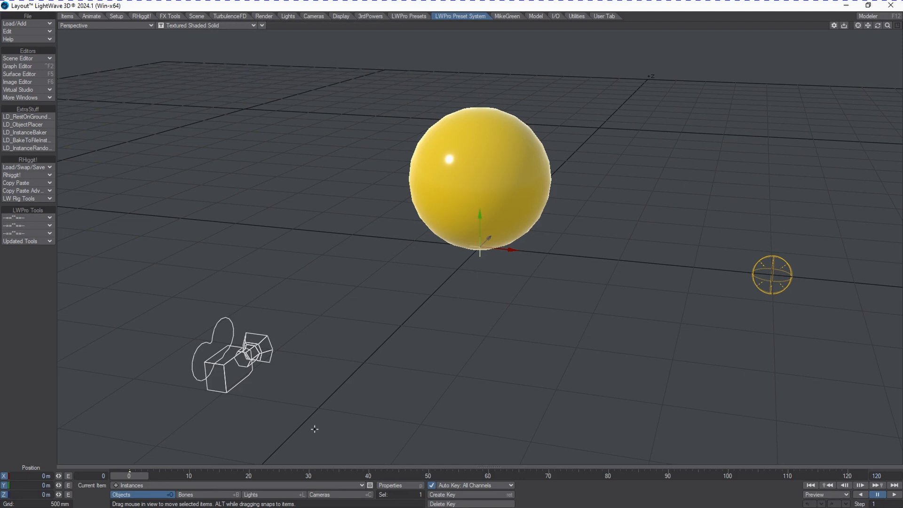
- Add an Instance Generator to the Instances null and open the generator's settings
click(397, 486)
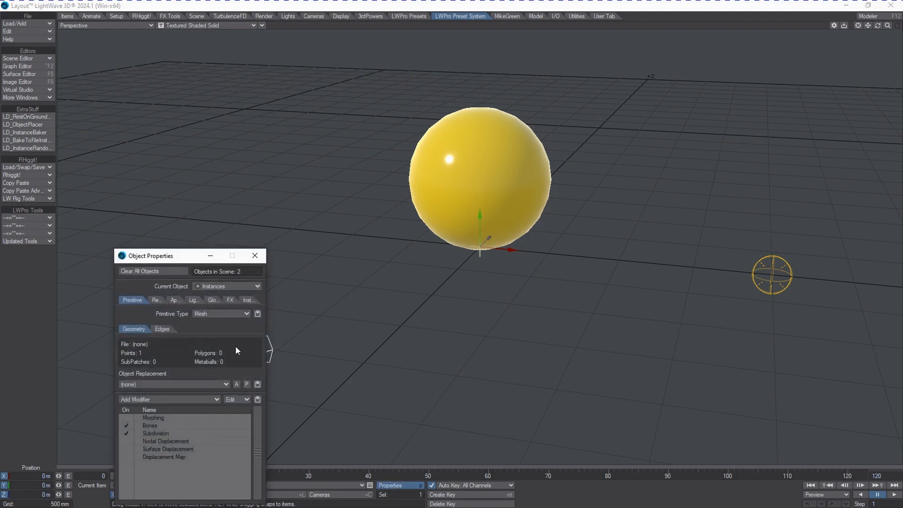
click(248, 300)
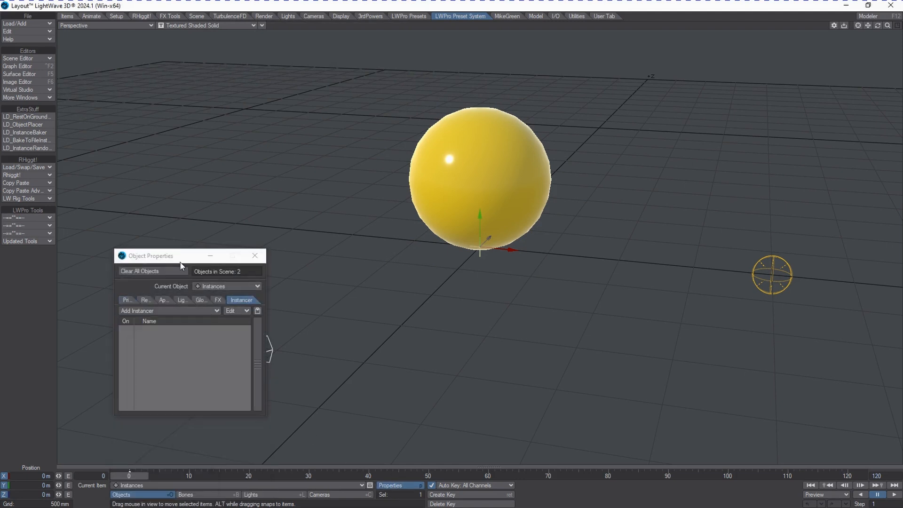
click(171, 309)
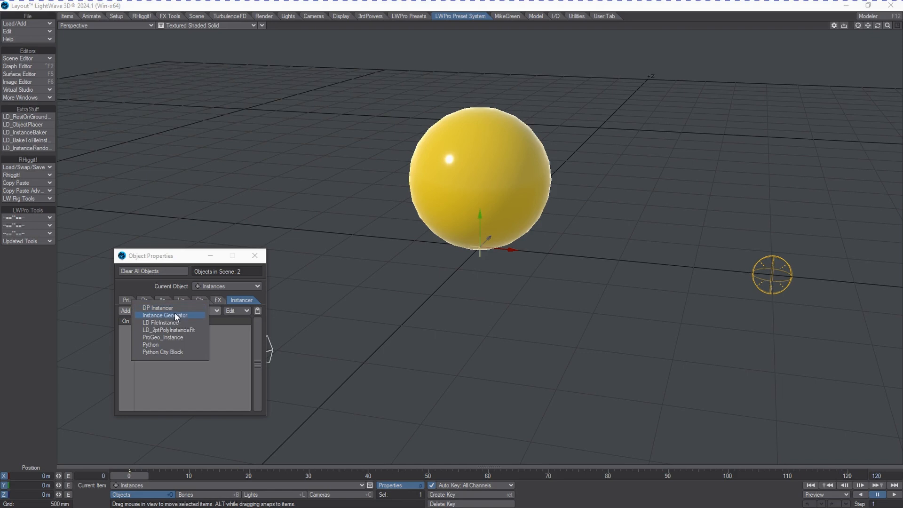
click(175, 316)
double_click(195, 329)
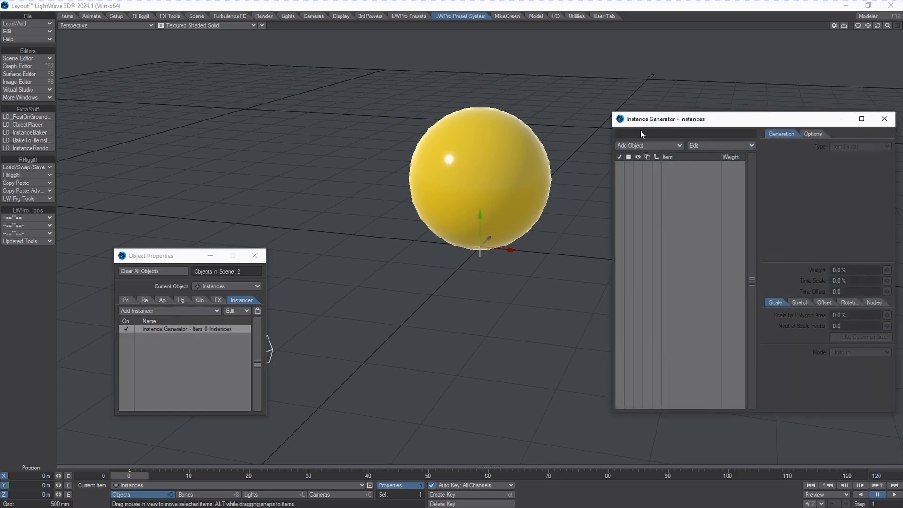
- Add YellowBouncyBall to the instance generator and move the Instances null to about X -1.82 m, Z -449 mm
drag(641, 131, 606, 157)
click(610, 171)
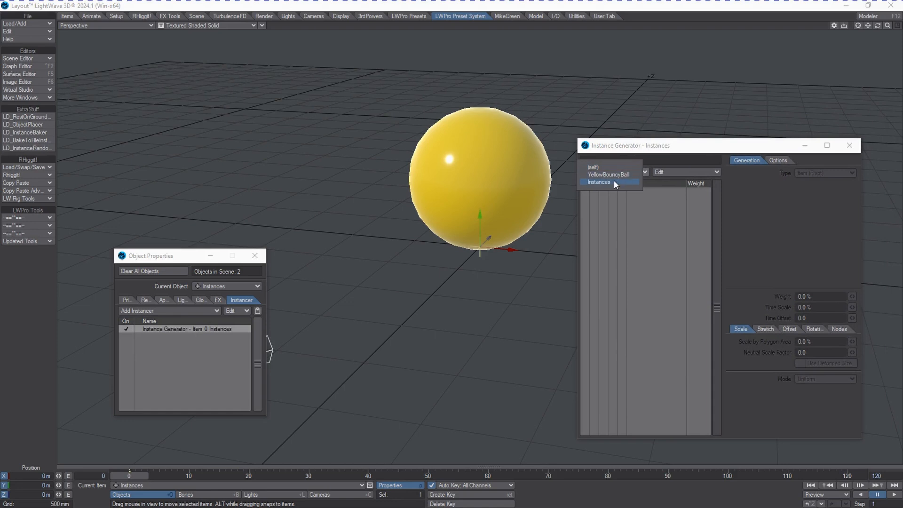
click(611, 175)
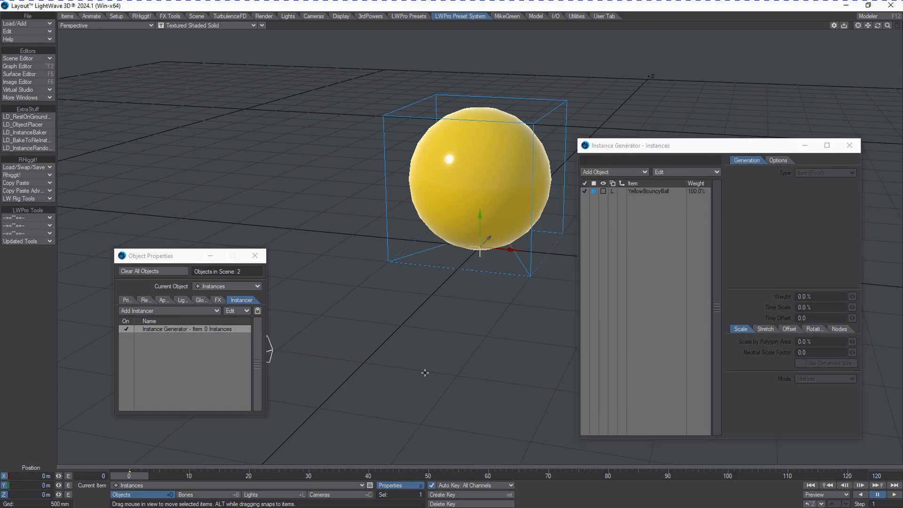
drag(423, 373, 339, 280)
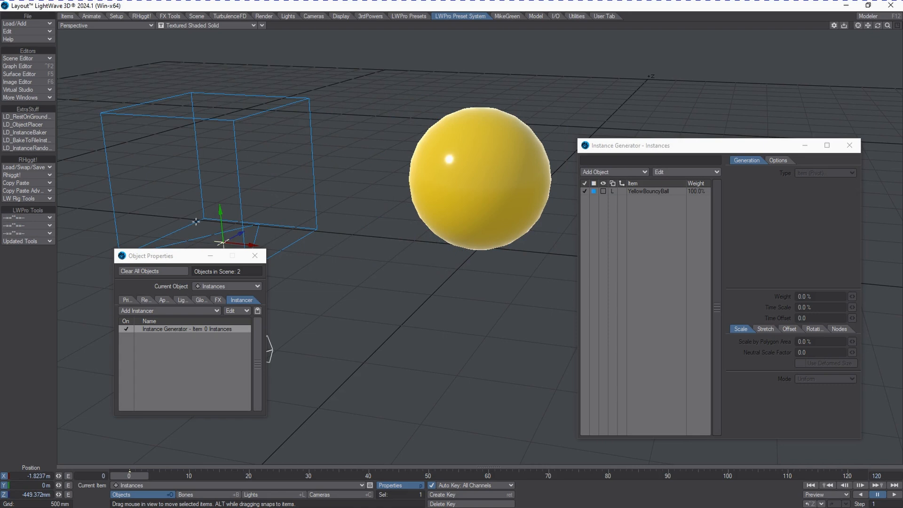
- Try the Point, Wireframe and Front Face Wireframe display modes on the generator's YellowBouncyBall entry
click(603, 191)
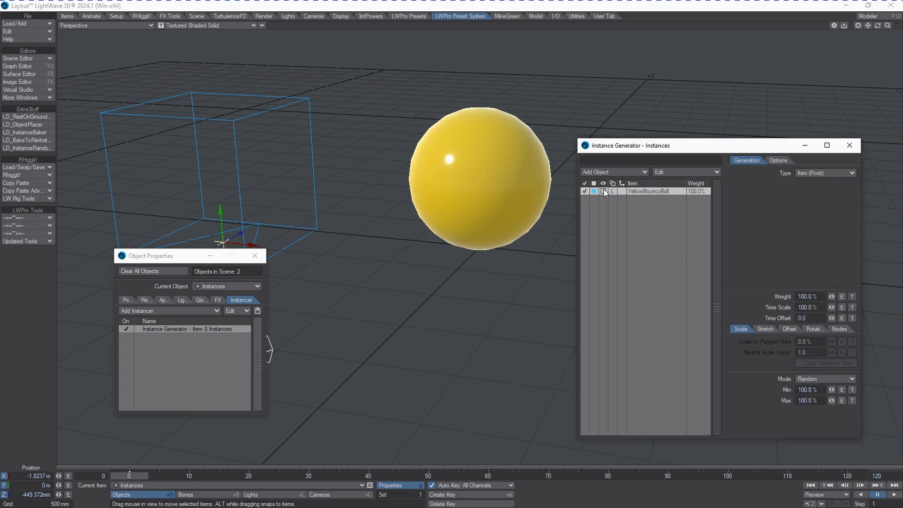
click(603, 191)
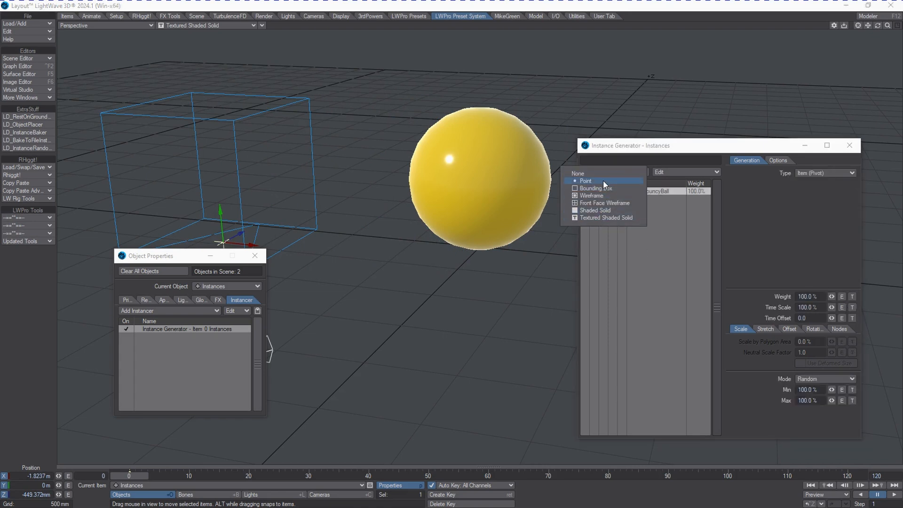
click(604, 181)
click(604, 191)
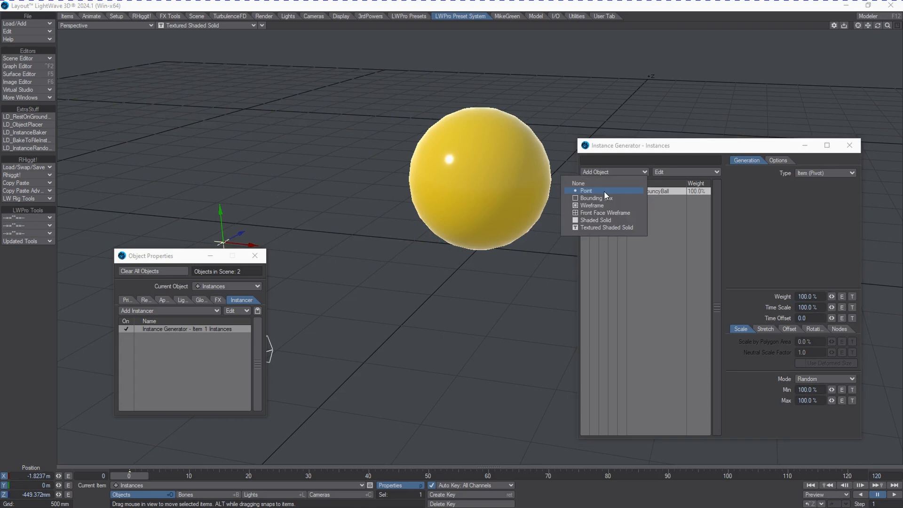
click(603, 183)
click(605, 190)
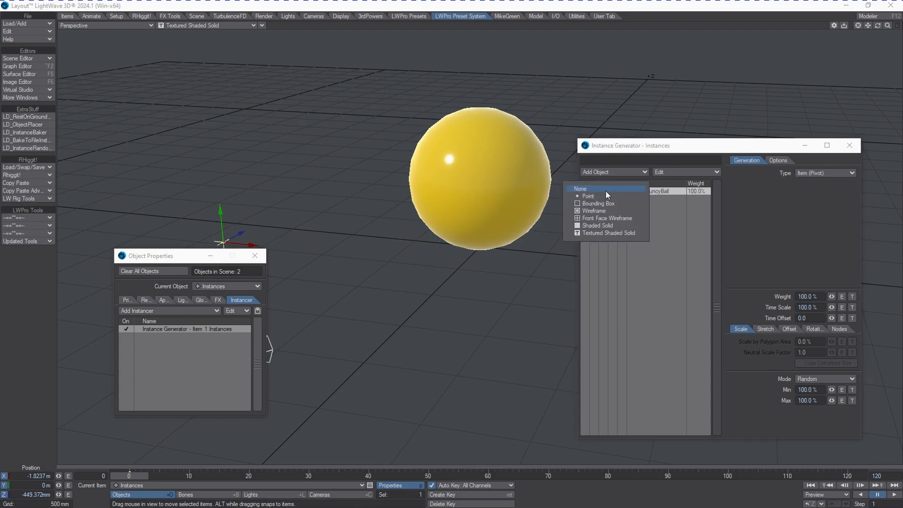
click(604, 212)
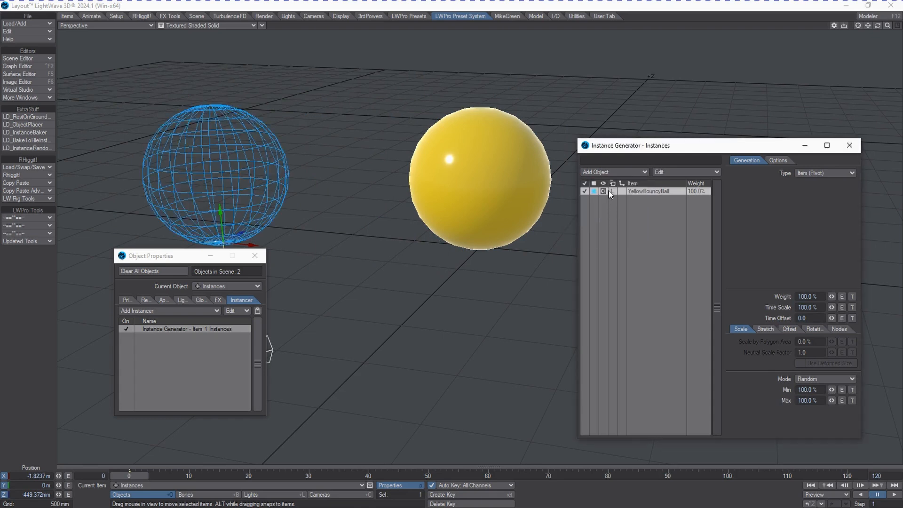
click(608, 191)
click(606, 197)
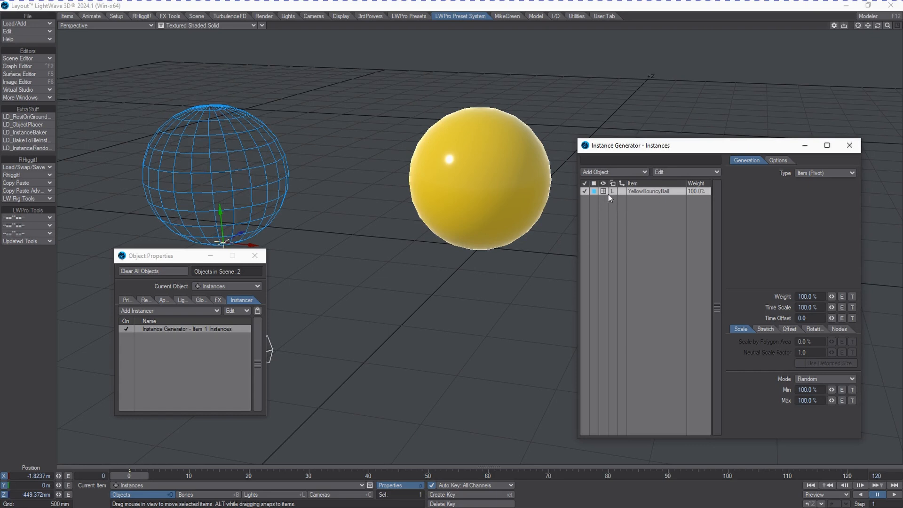
- Set the viewport display of the generator's YellowBouncyBall entry to Textured Shaded Solid
click(609, 191)
click(602, 196)
click(602, 191)
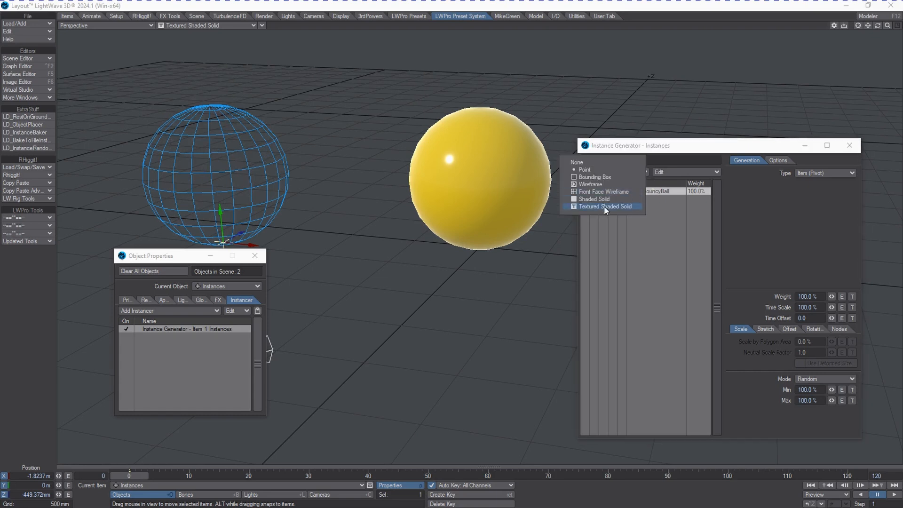
click(603, 206)
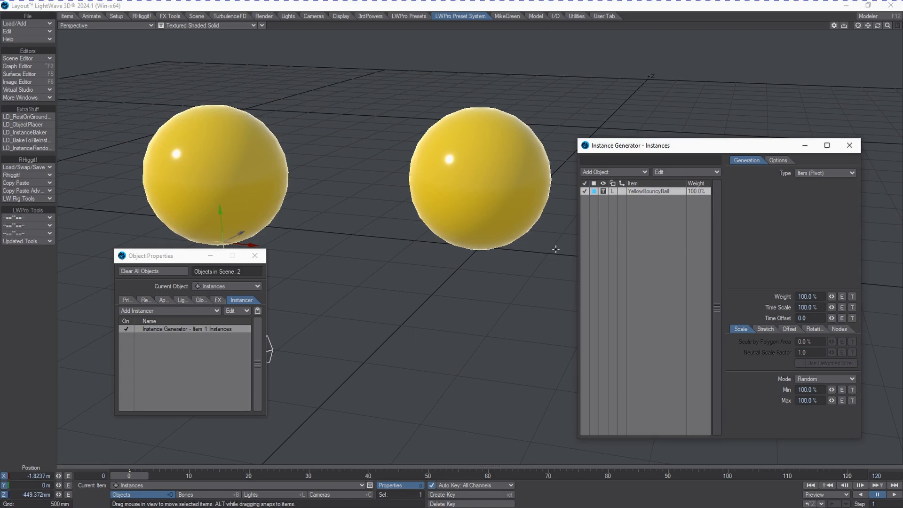
- Change the instance generation type of YellowBouncyBall to Rectangular Array
click(818, 173)
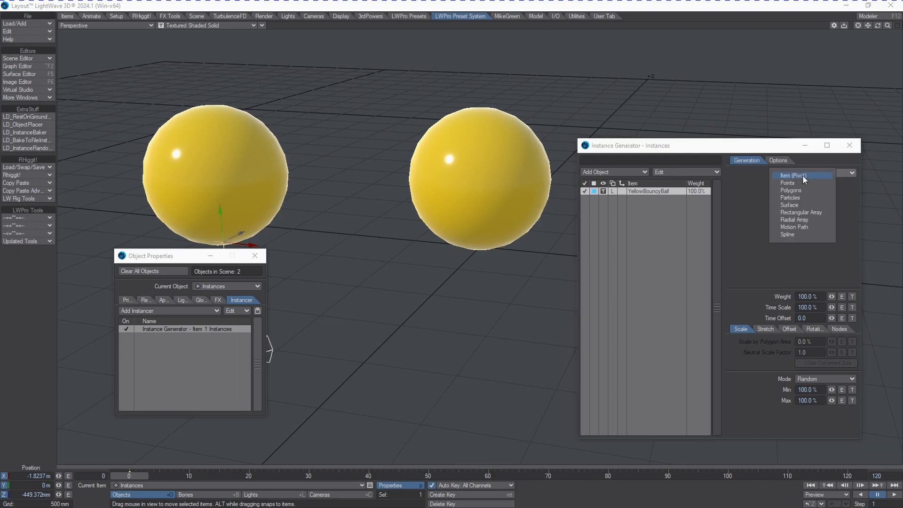
click(816, 214)
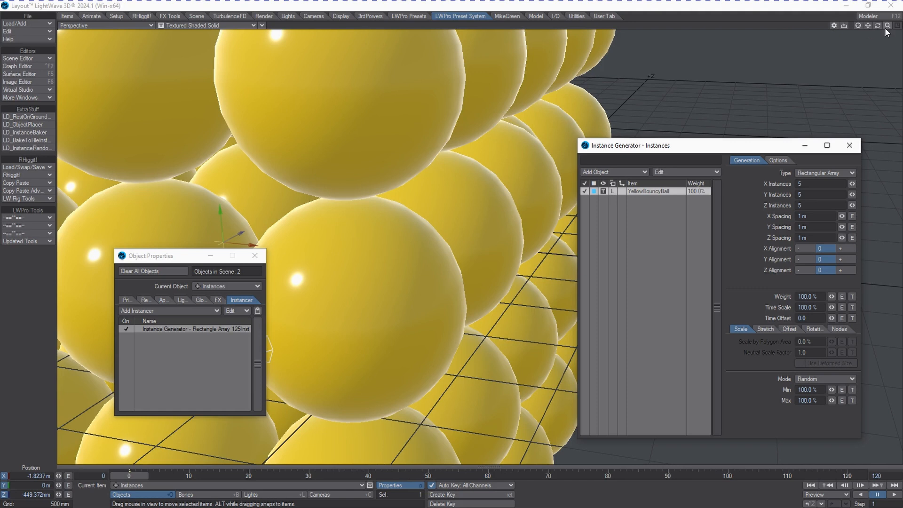
drag(887, 27, 887, 26)
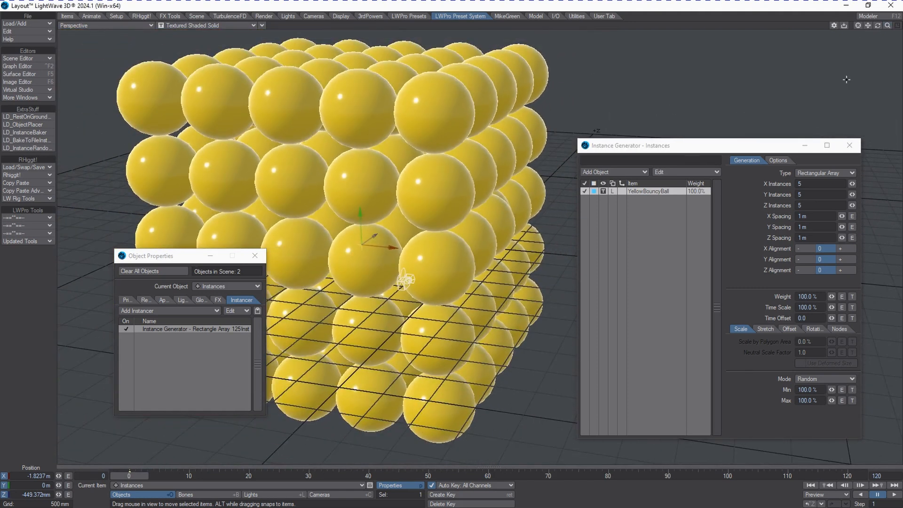
- Set the rectangular array to 10 instances each in X, Y and Z
drag(806, 183, 652, 189)
text(10)
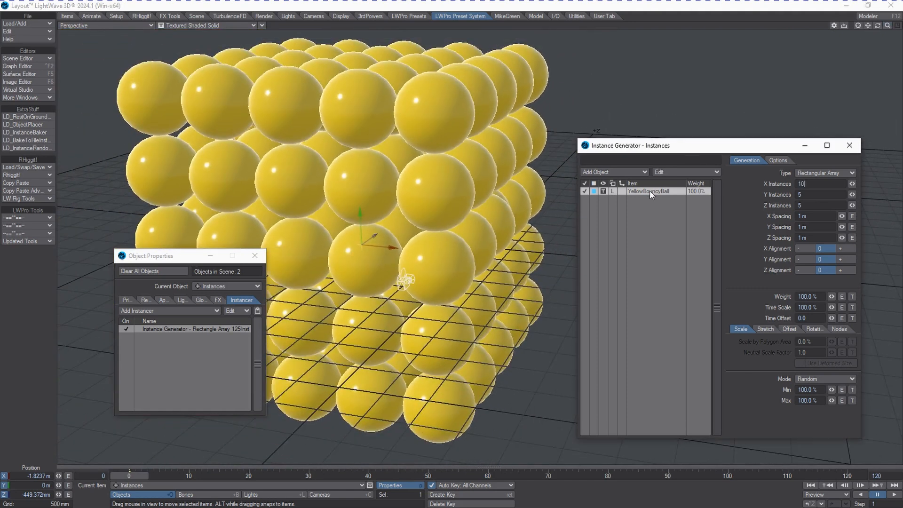
key(Tab)
text(10)
key(Tab)
text(10)
key(Tab)
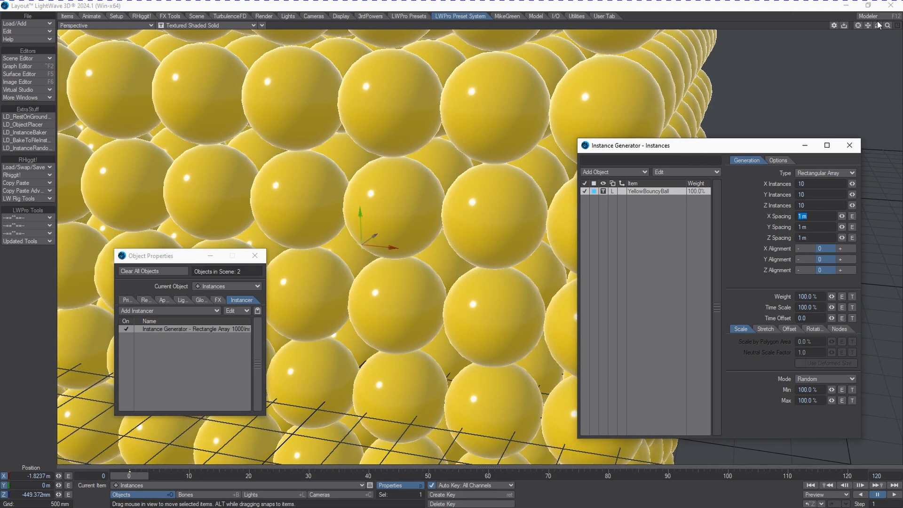
drag(887, 26, 887, 30)
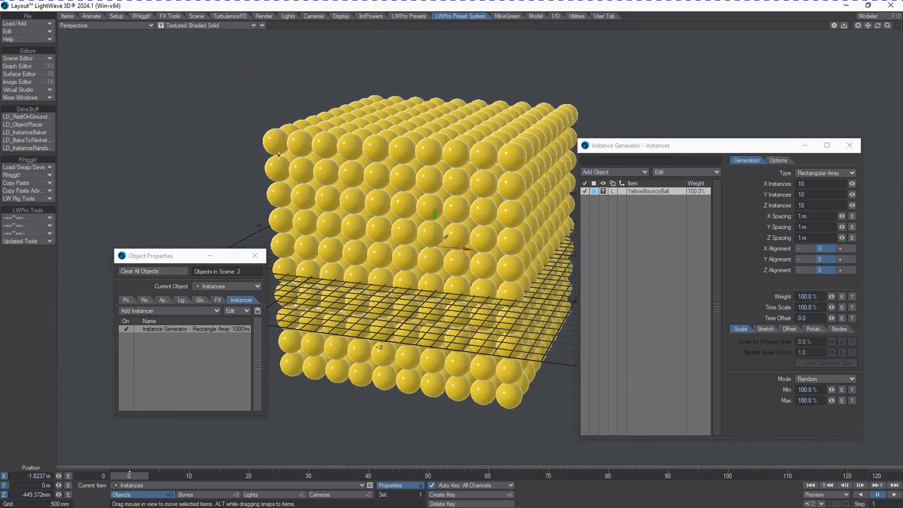
- Launch the Instances GL Display plugin from the LWPro setup tools and move its window off the array
click(24, 227)
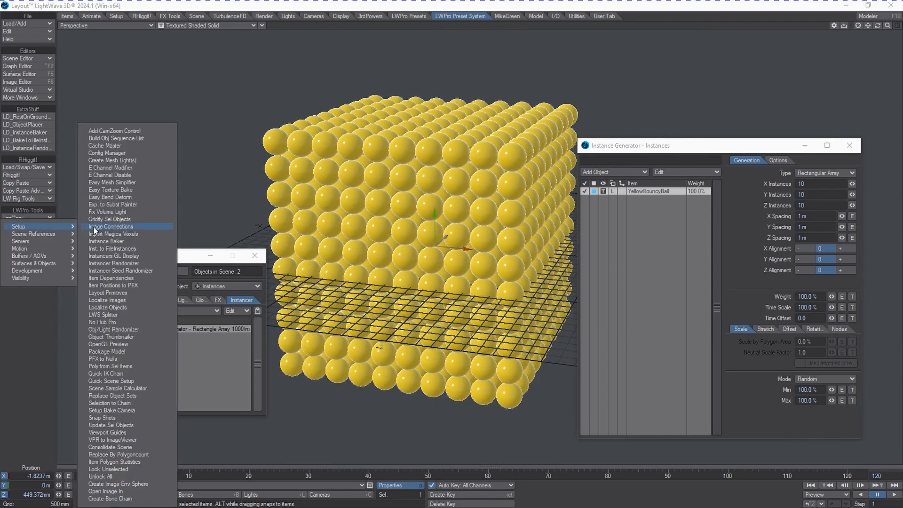
click(139, 258)
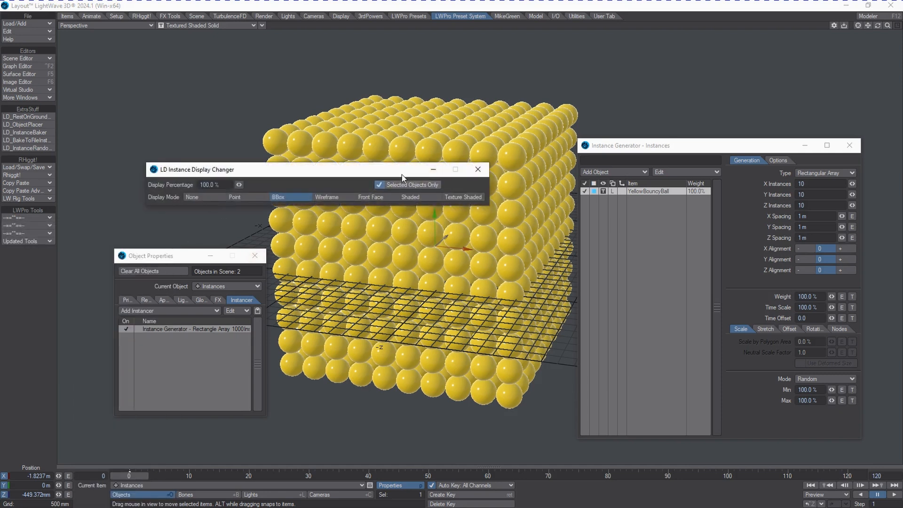
drag(386, 168, 340, 142)
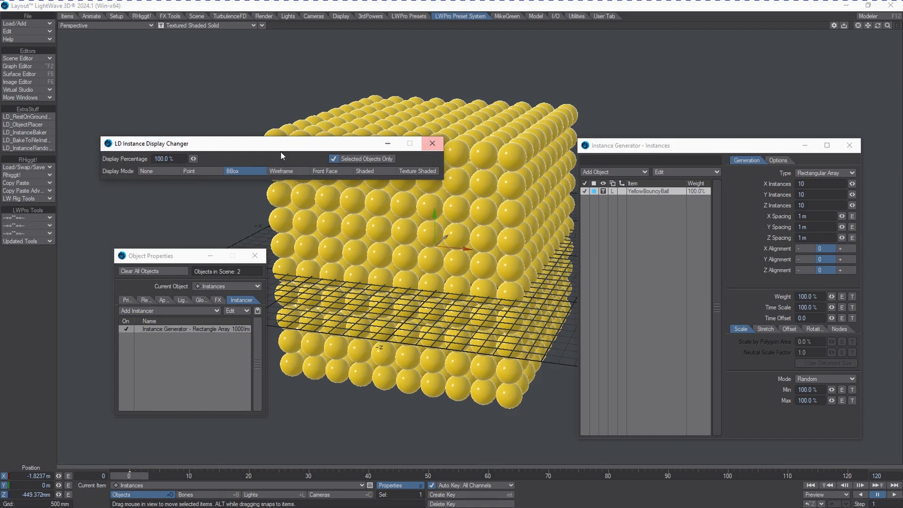
- Cycle the selected object's instances through the Point, None, BBox, Wireframe, Front Face, Shaded and Texture Shaded display modes
click(207, 171)
click(153, 170)
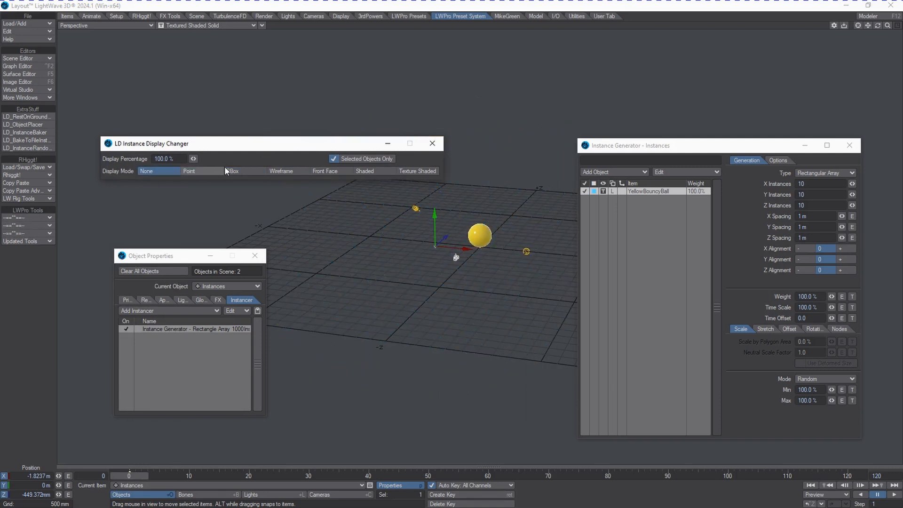
click(233, 170)
click(284, 169)
click(336, 171)
click(382, 172)
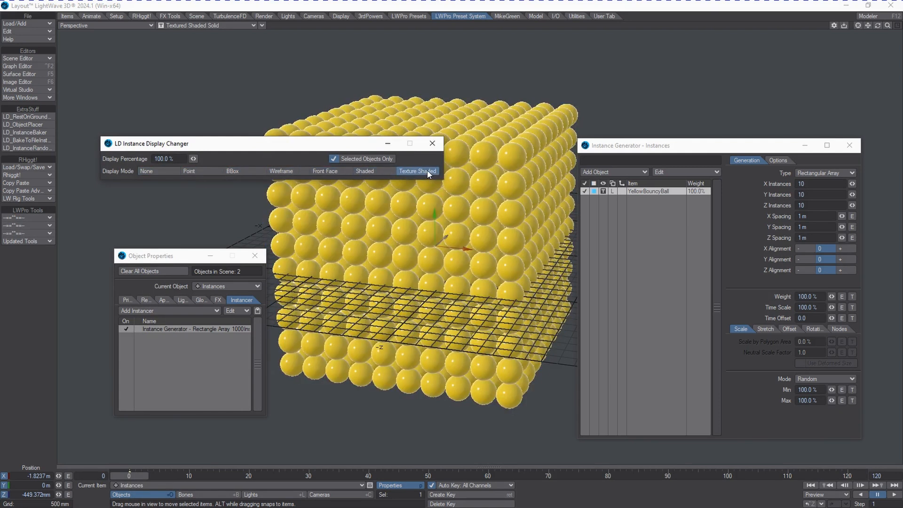
click(417, 171)
- Turn off Selected Objects Only and try the Wireframe, BBox and Point modes on all instances
drag(283, 143, 268, 113)
click(323, 128)
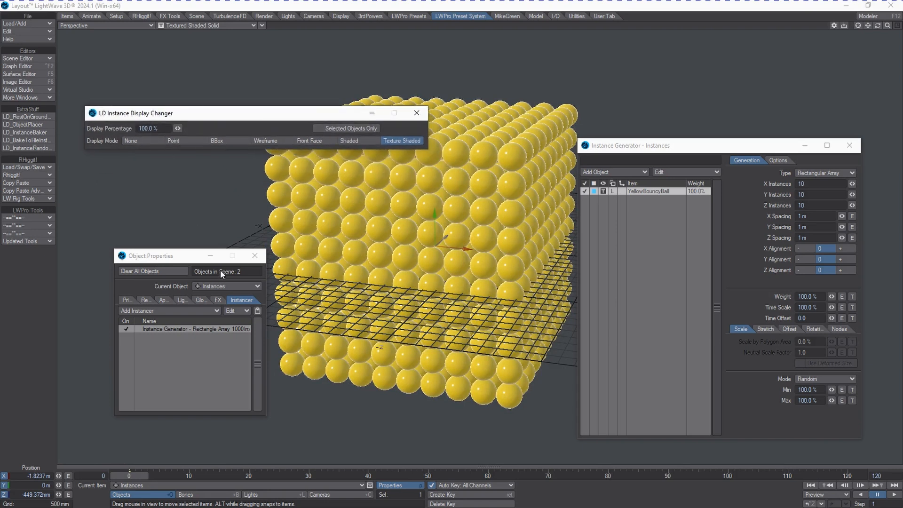
click(266, 141)
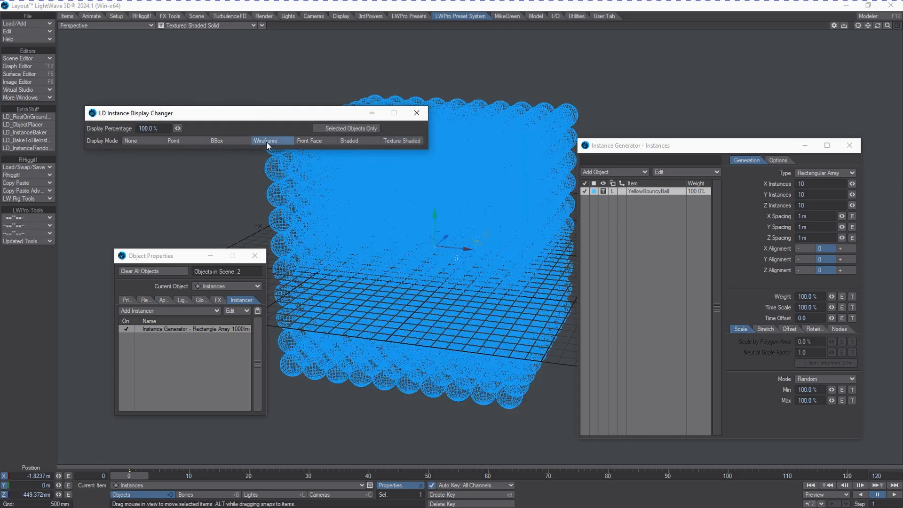
click(211, 142)
click(179, 141)
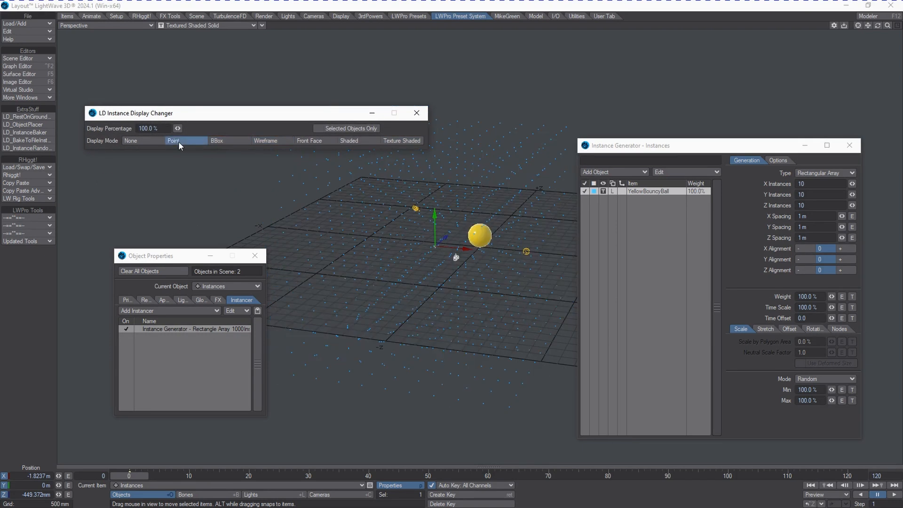
- Limit the display changer to selected objects, set the instances to Texture Shaded, and move the window clear of the array
click(317, 129)
click(269, 141)
click(309, 141)
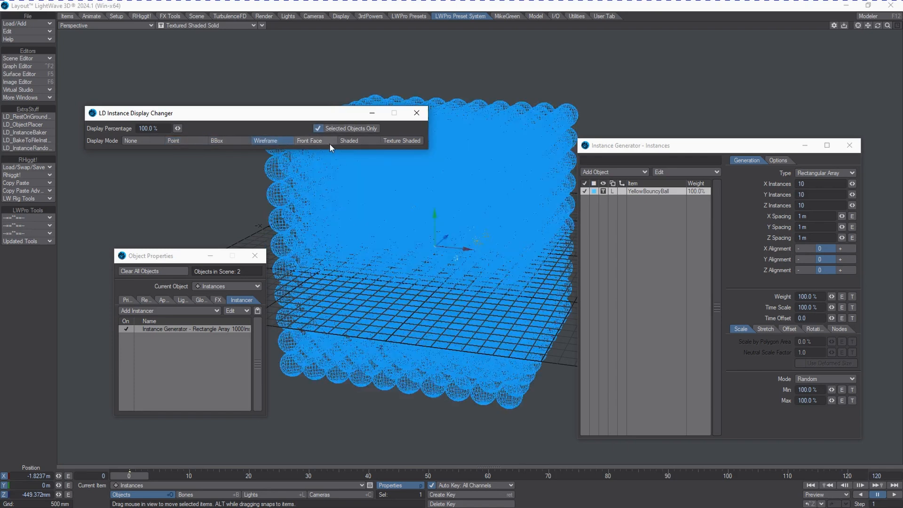
click(393, 141)
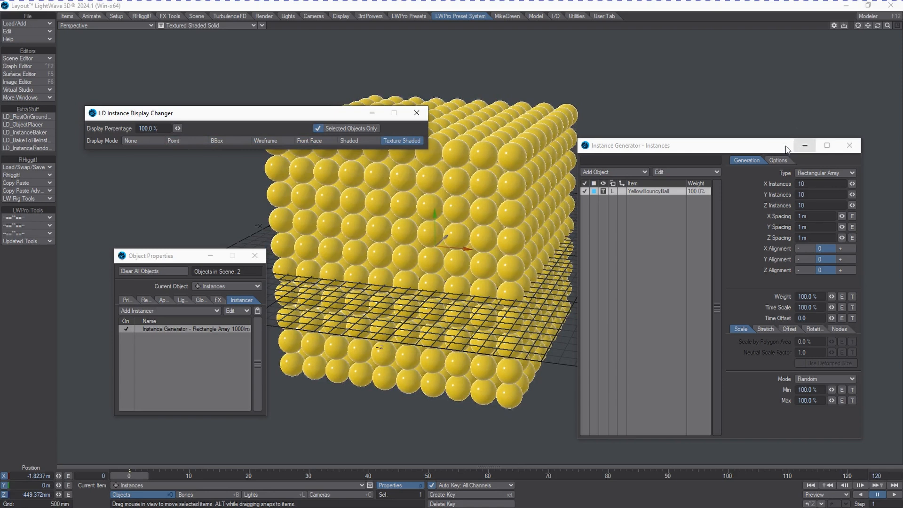
drag(188, 110, 168, 36)
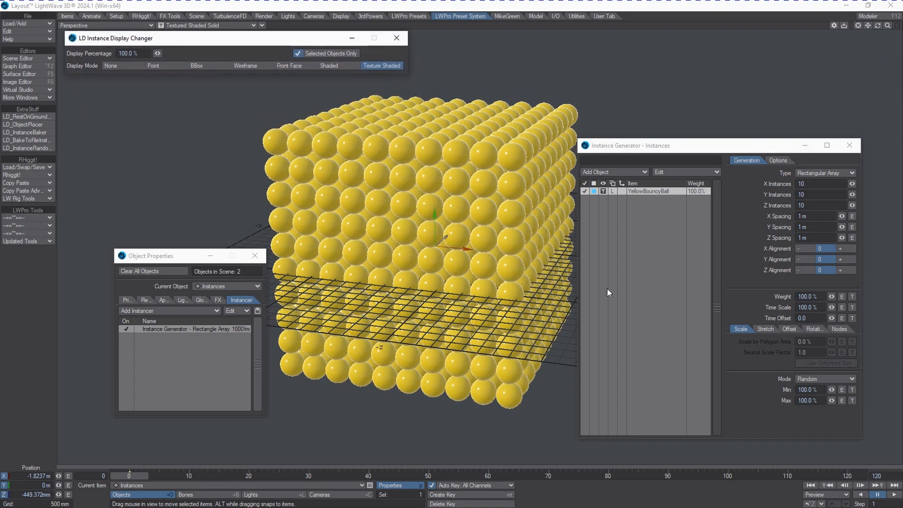
- Enter 10 as the rectangular array's X instance count
drag(818, 184, 695, 188)
text(10)
key(Return)
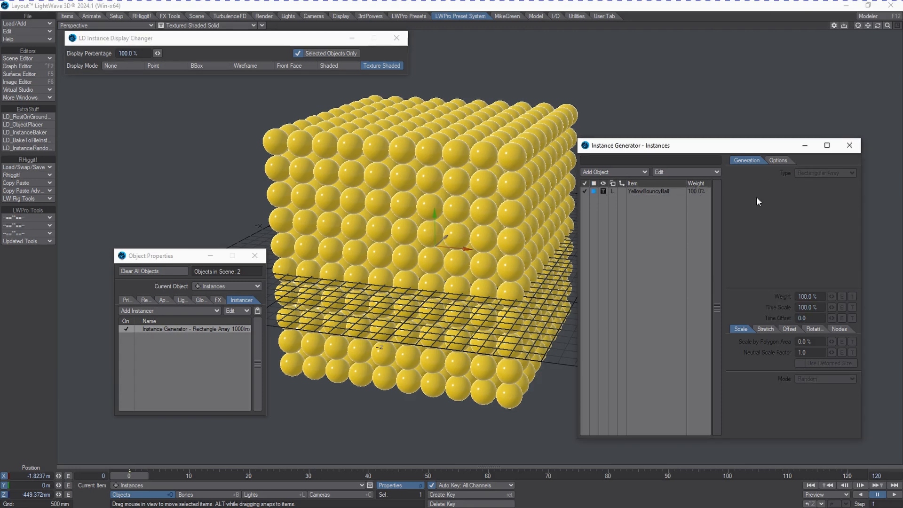
- Set the rectangular array's X instance count to 100 for the YellowBouncyBall instances
click(688, 192)
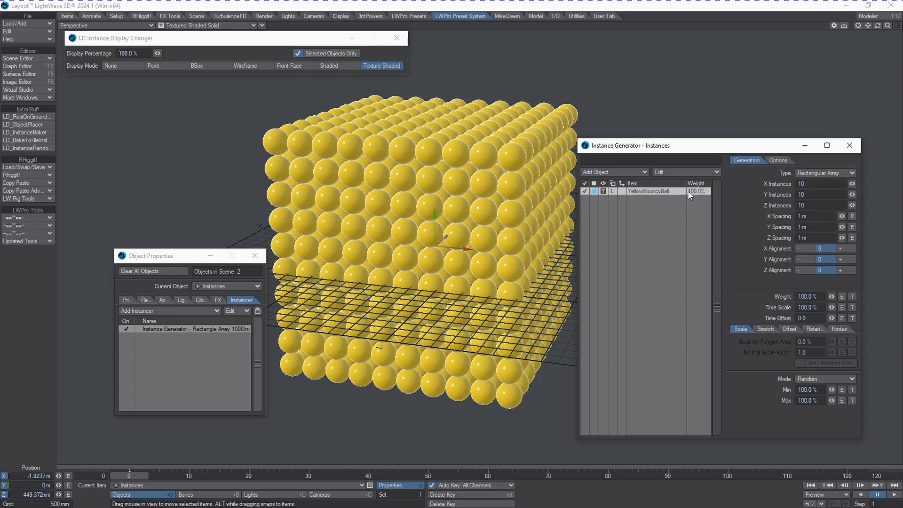
click(815, 184)
text(100)
key(Tab)
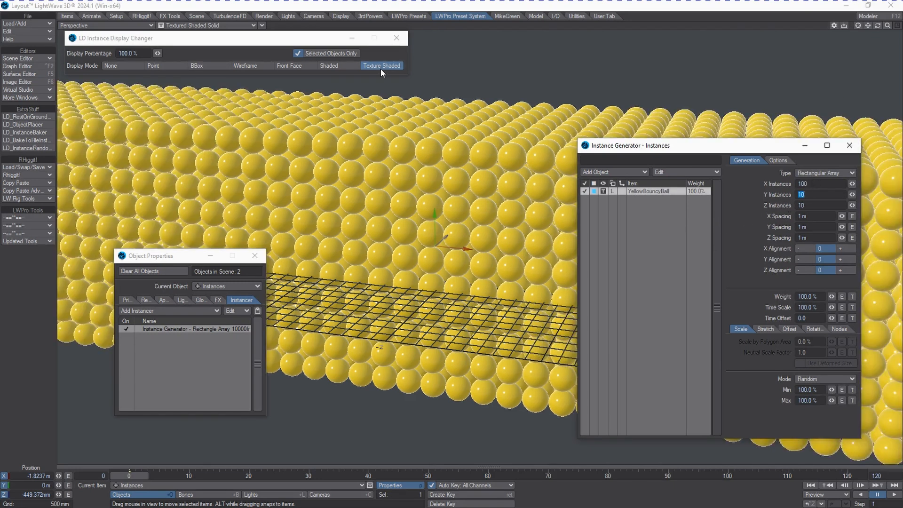
- Try the Wireframe, BBox and None display modes on the enlarged array with the display changer
click(267, 60)
click(265, 66)
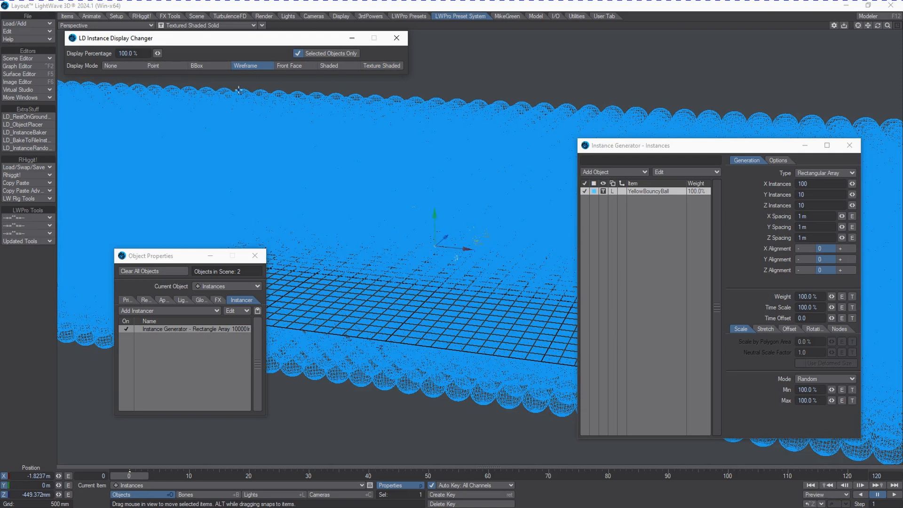
click(206, 67)
click(122, 65)
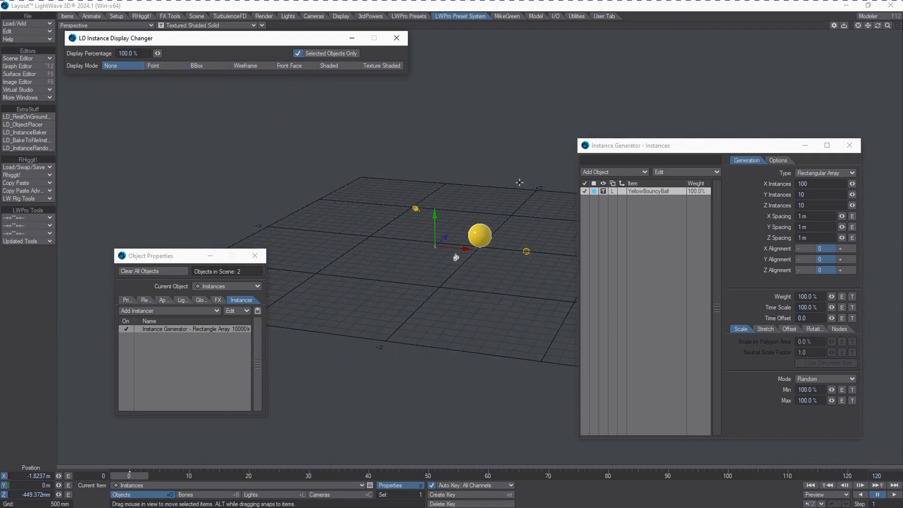
- Set the YellowBouncyBall entry's display mode to wireframe directly in the Instance Generator
click(603, 201)
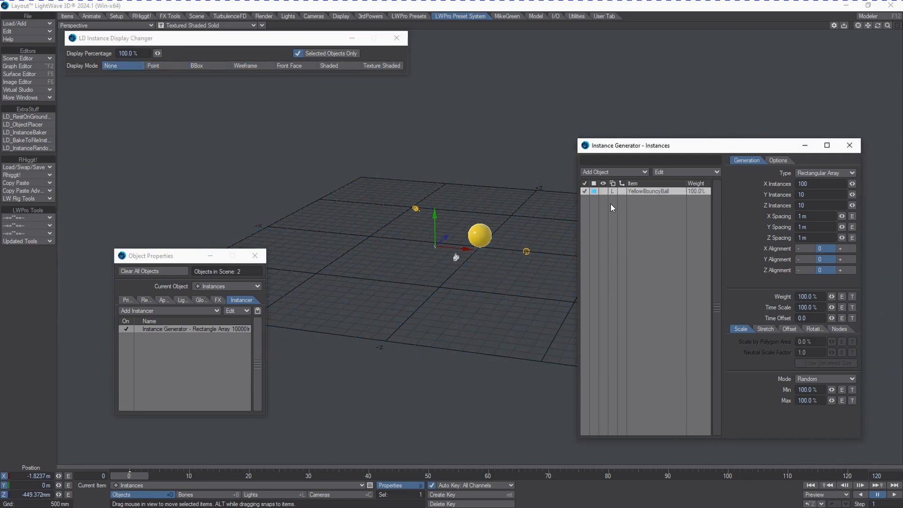
click(603, 191)
click(601, 219)
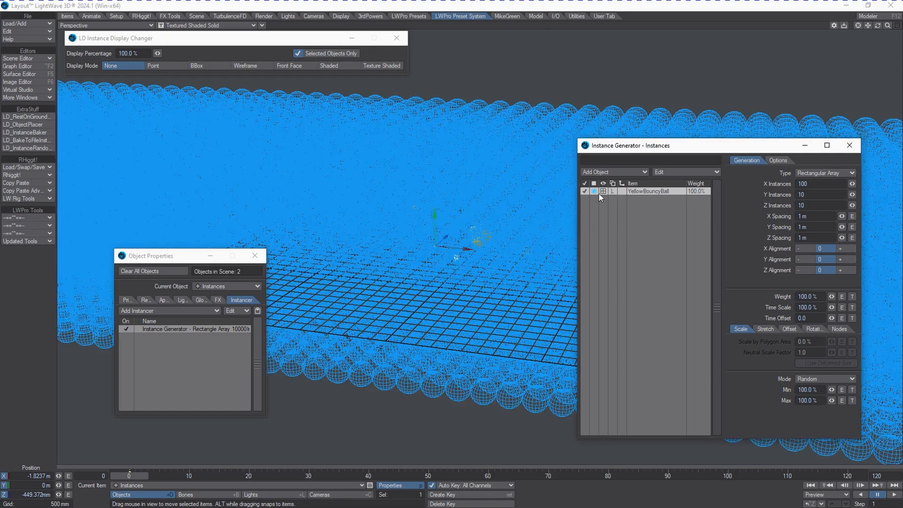
- Run the array through the display changer's modes from Point through BBox, Wireframe, Front Face and Shaded, ending on Texture Shaded
click(171, 65)
click(209, 66)
click(251, 68)
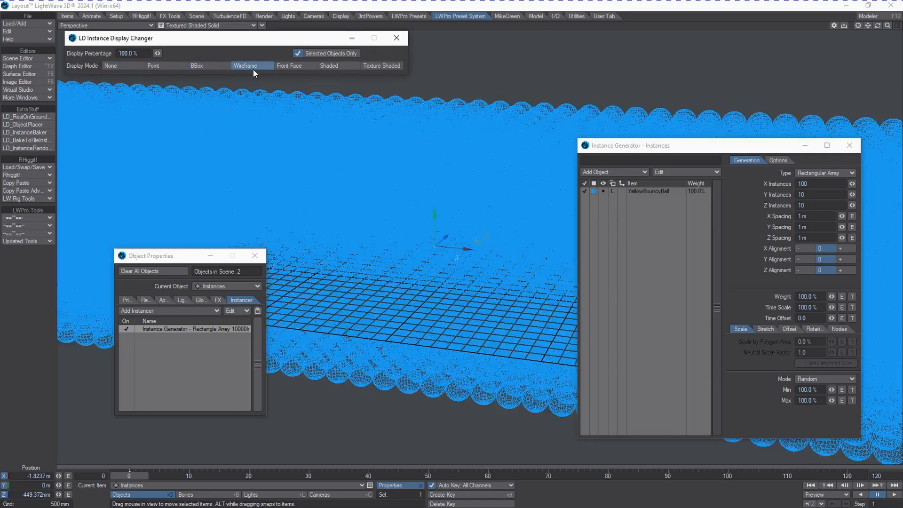
click(290, 67)
click(332, 66)
click(370, 65)
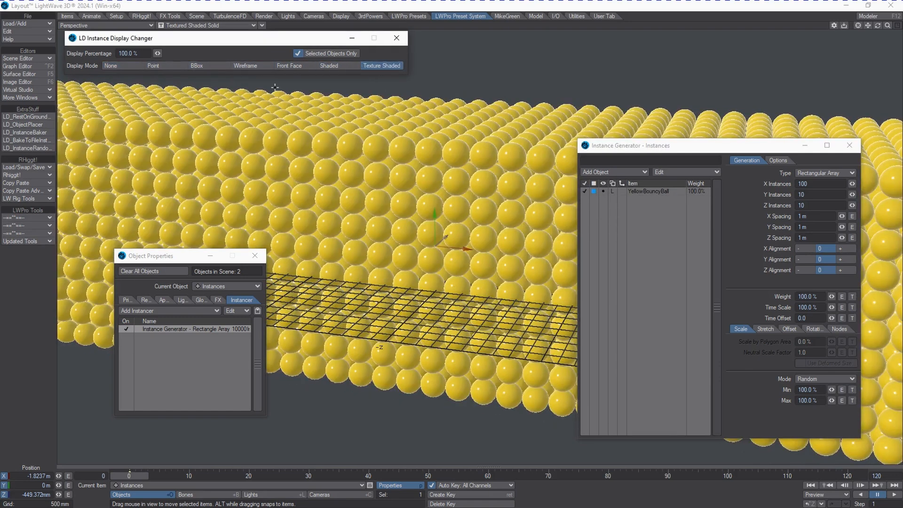
- Close the Object Properties window and shift the display changer window slightly
click(254, 255)
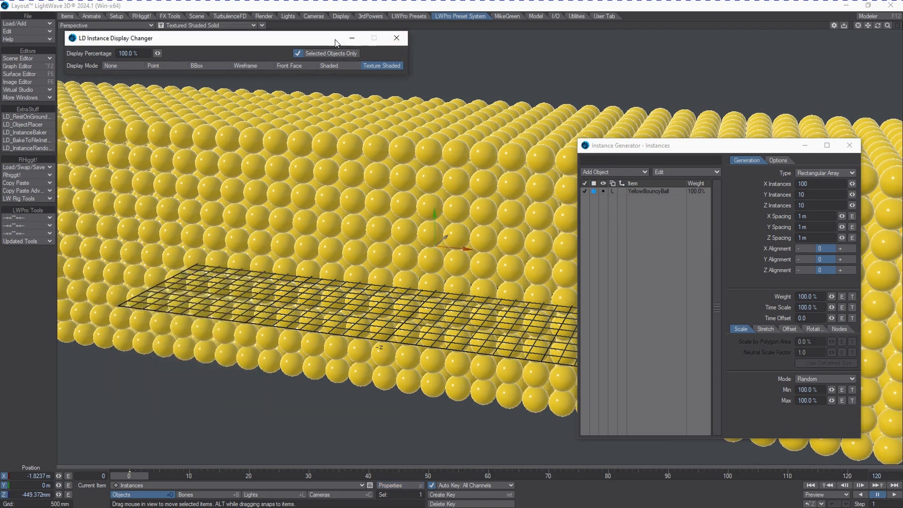
drag(335, 42, 355, 40)
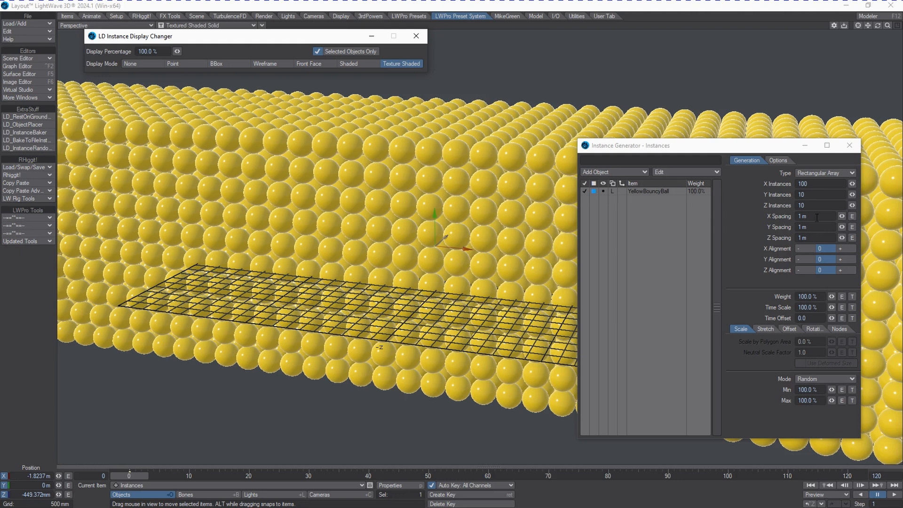
- Select the camera, look through it, and move it back to about X -1.33 m, Z -11.26 m
click(320, 494)
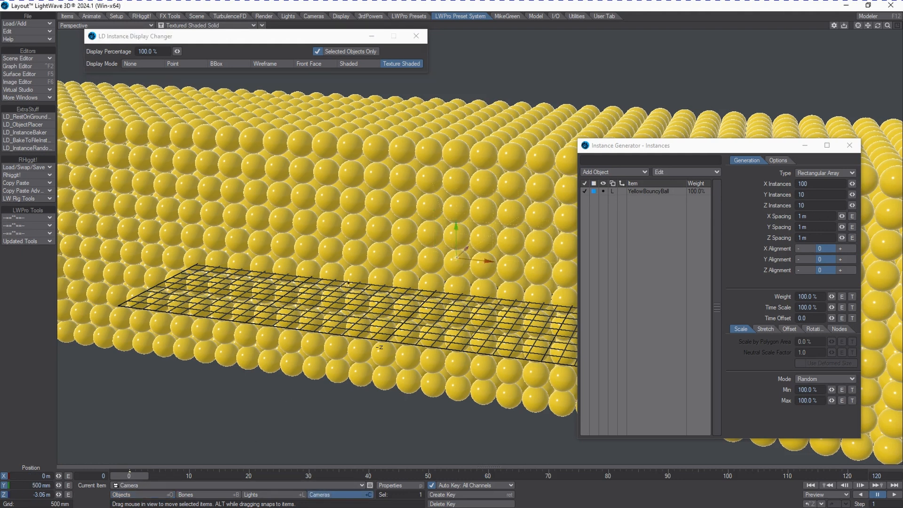
drag(359, 307, 309, 356)
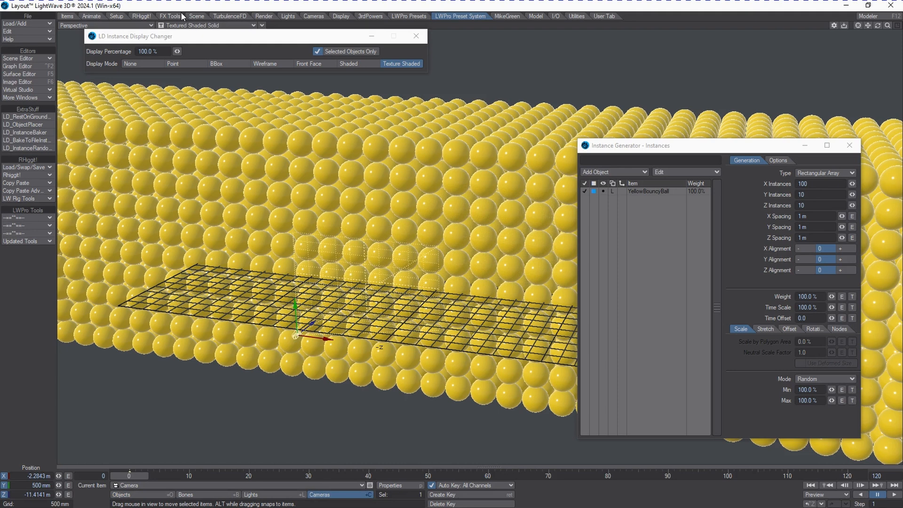
click(122, 26)
mouse_move(113, 78)
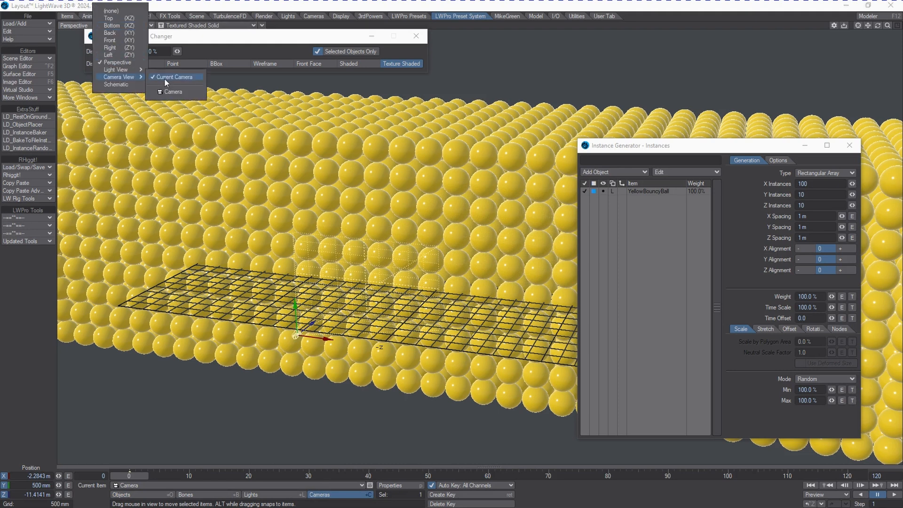
click(170, 91)
drag(379, 402, 355, 328)
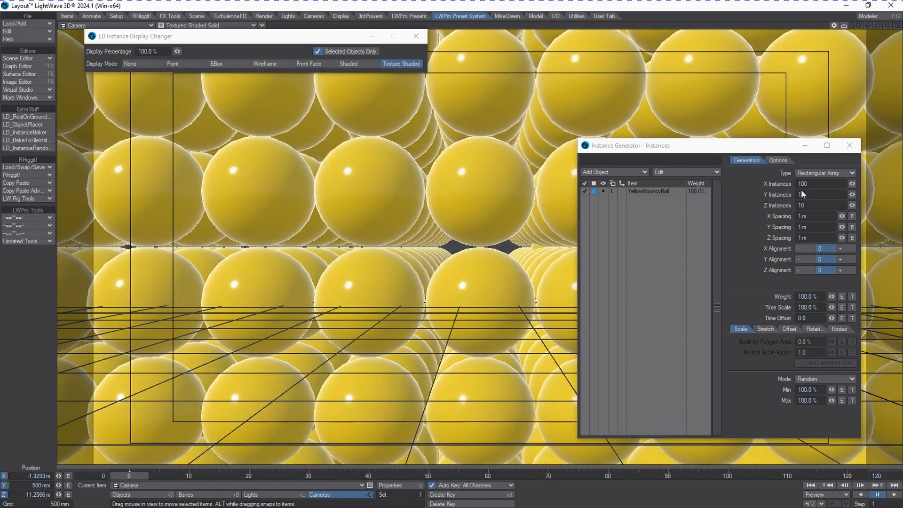
- Set the rectangular array's Y instance count to 100
click(813, 195)
key(Return)
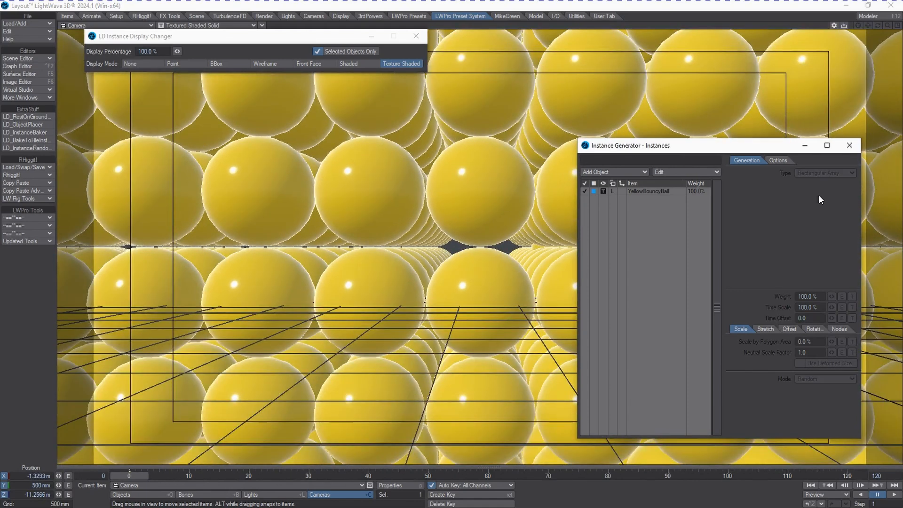
click(681, 190)
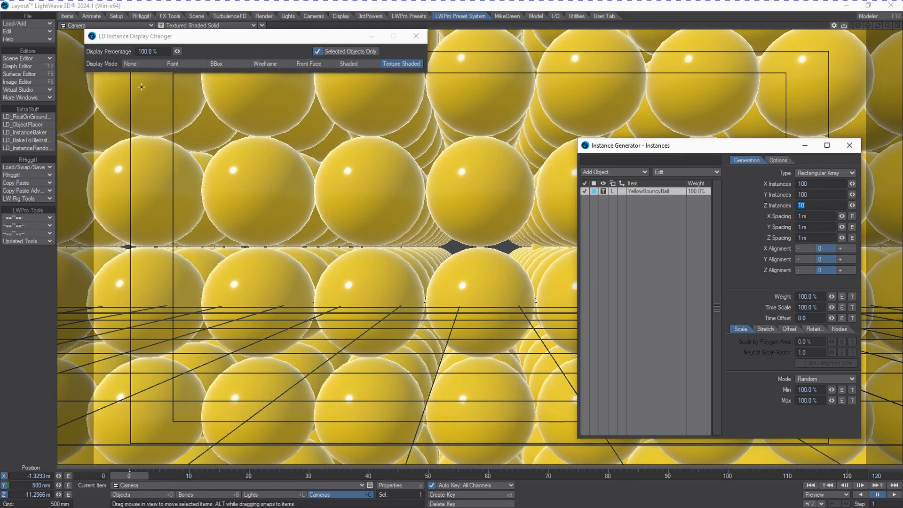
- Return the viewport to the Perspective view and frame the enlarged ball array
click(103, 26)
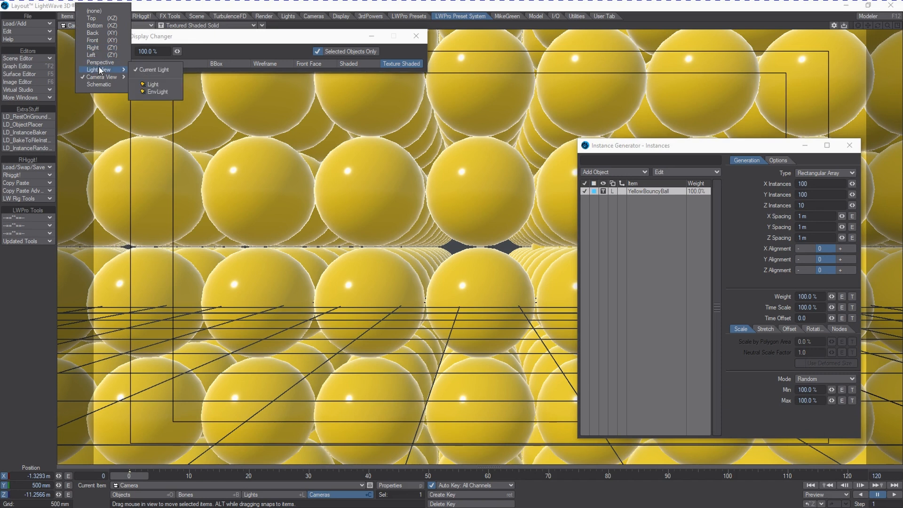
click(100, 62)
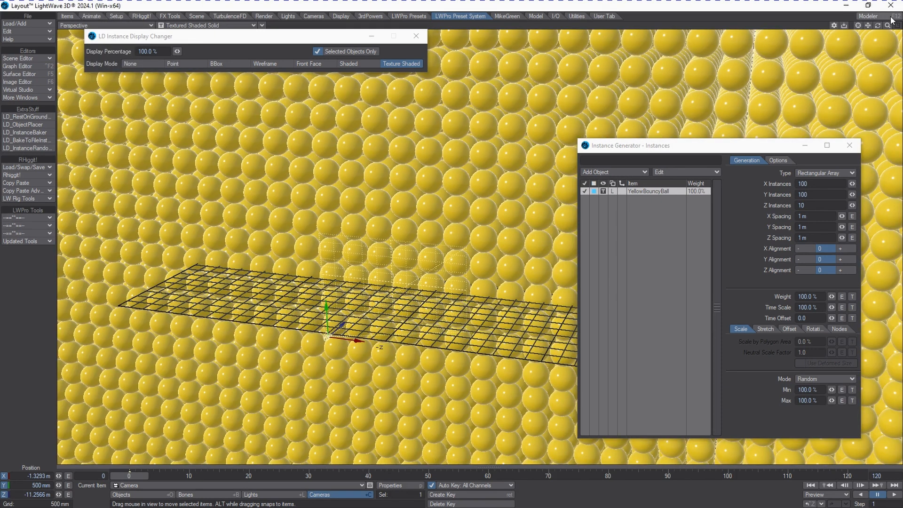
scroll(798, 42, down, 5)
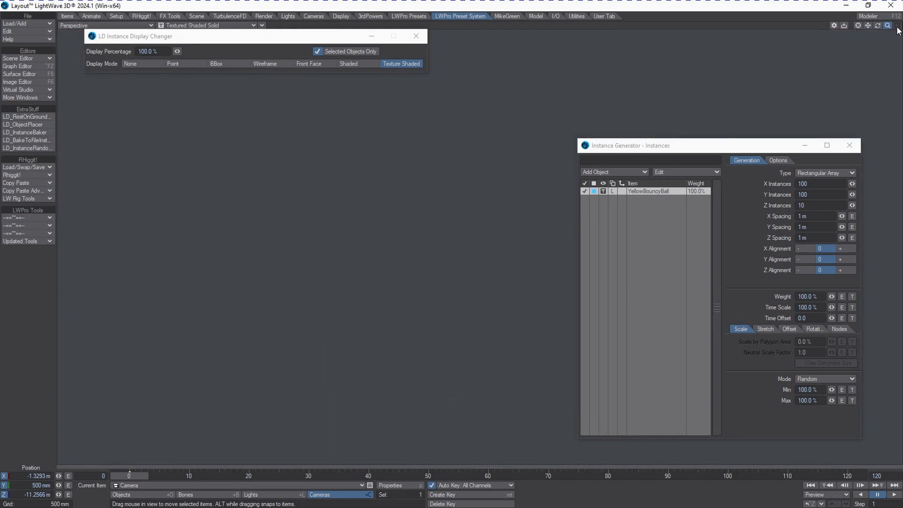
drag(889, 26, 834, 30)
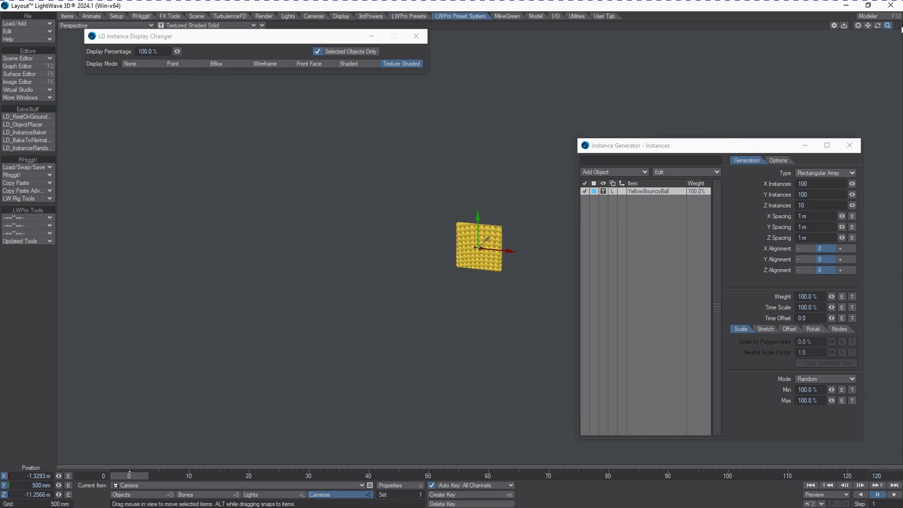
drag(889, 26, 866, 38)
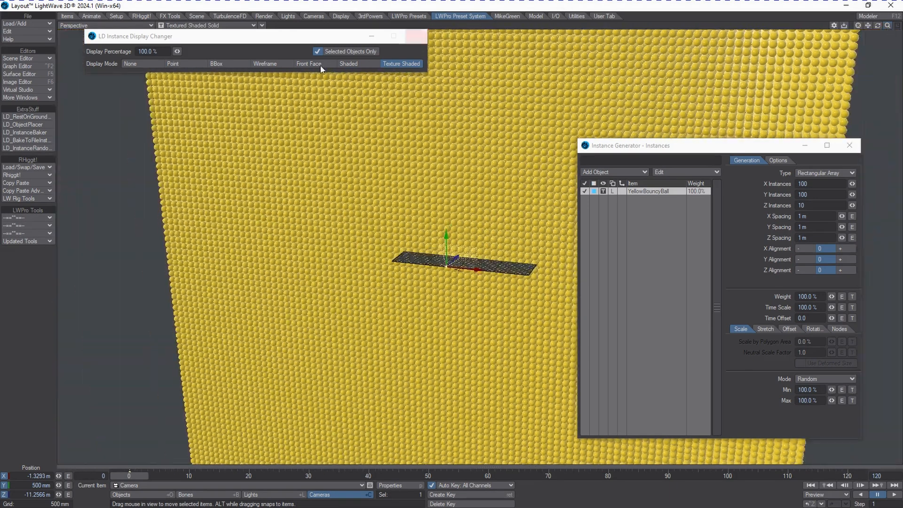
- Select the Instances null and switch its array to the Point and BBox display modes
click(239, 66)
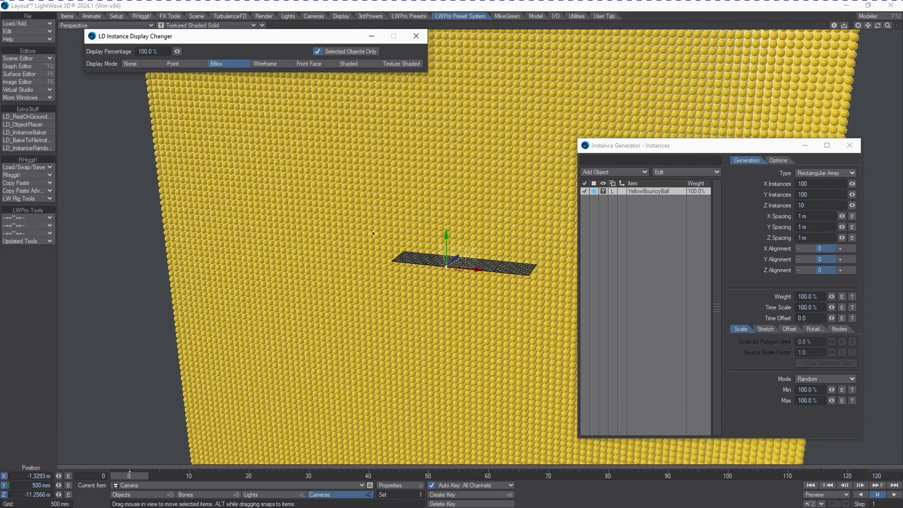
click(117, 494)
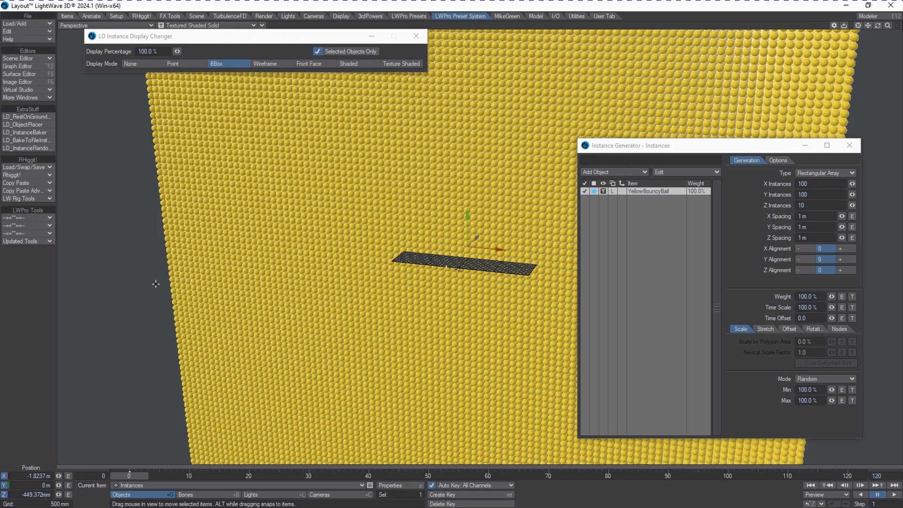
click(201, 62)
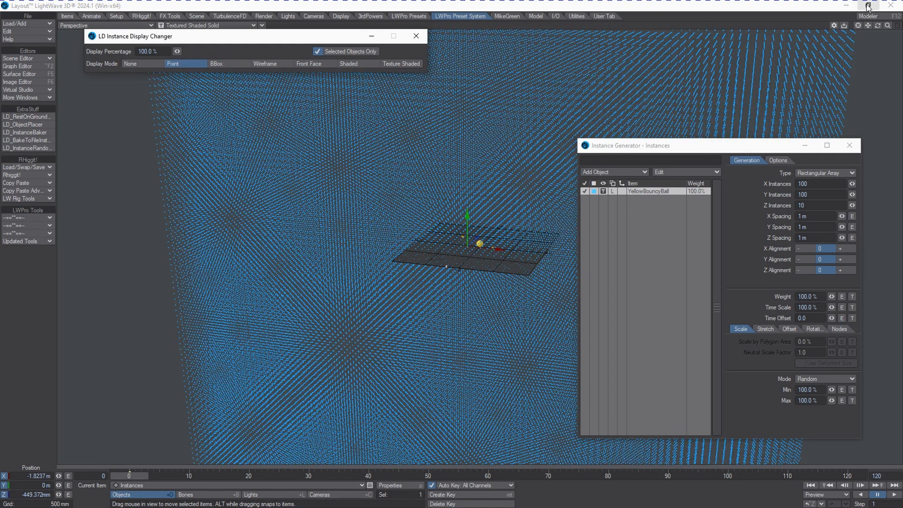
mouse_move(887, 26)
mouse_down()
mouse_move(878, 28)
mouse_move(888, 27)
mouse_up()
click(239, 63)
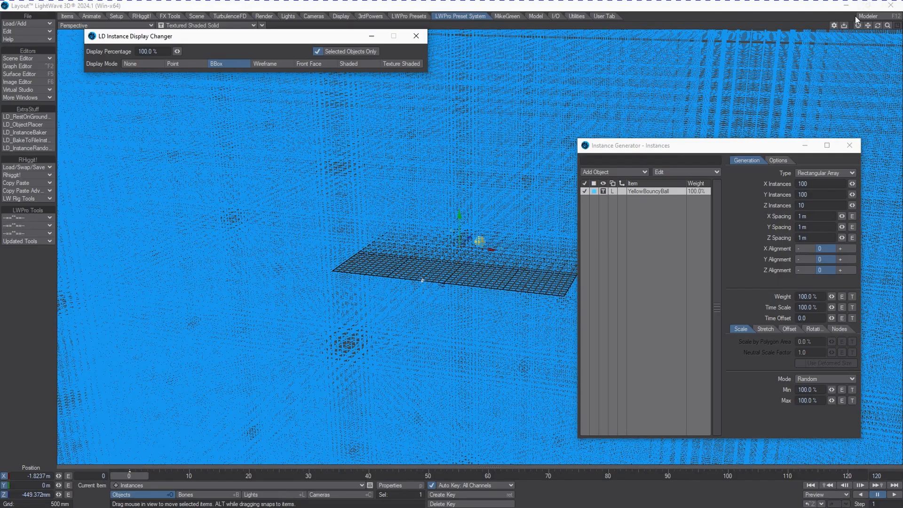
- Switch the array to the Wireframe and Front Face display modes and inspect it at different zoom distances
drag(886, 26, 886, 26)
click(260, 63)
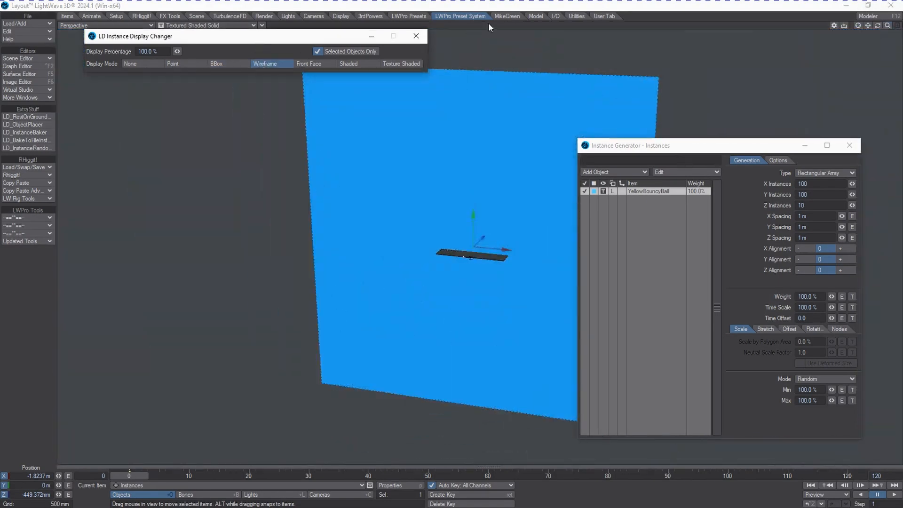
drag(888, 26, 892, 27)
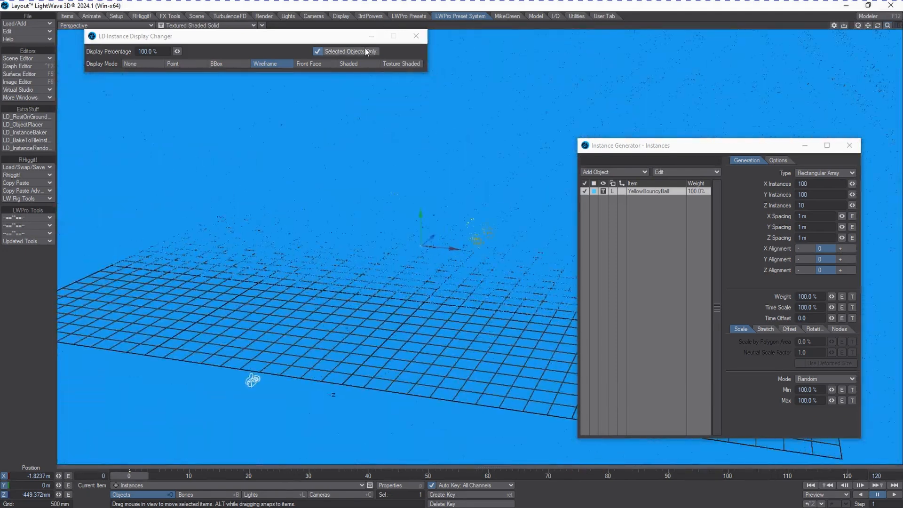
click(309, 64)
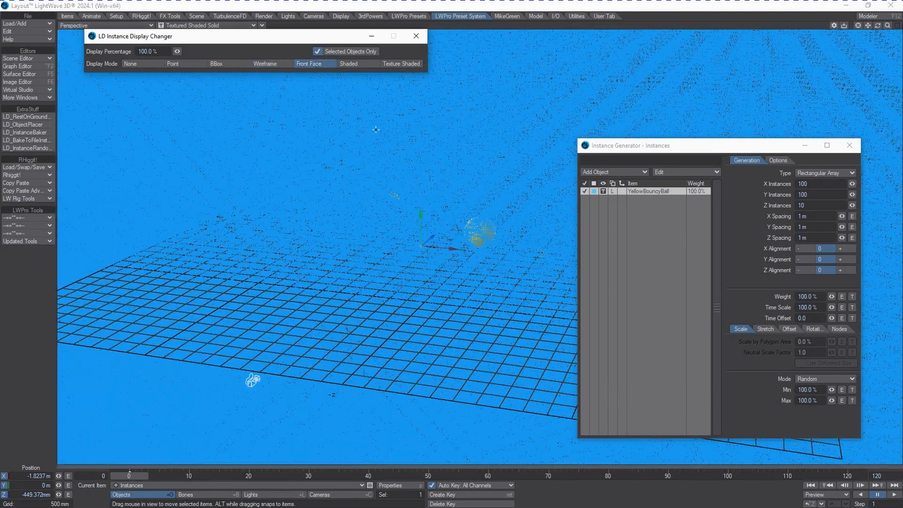
click(869, 30)
mouse_move(887, 27)
mouse_down()
mouse_move(875, 28)
mouse_move(885, 28)
mouse_up()
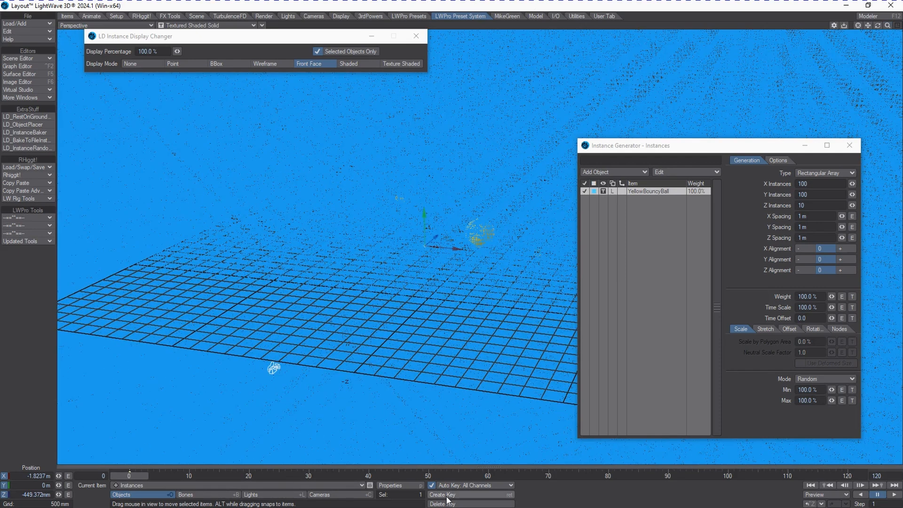
- Reopen the Instances null's properties and switch the array through Wireframe, None and Point, finishing on BBox
click(395, 485)
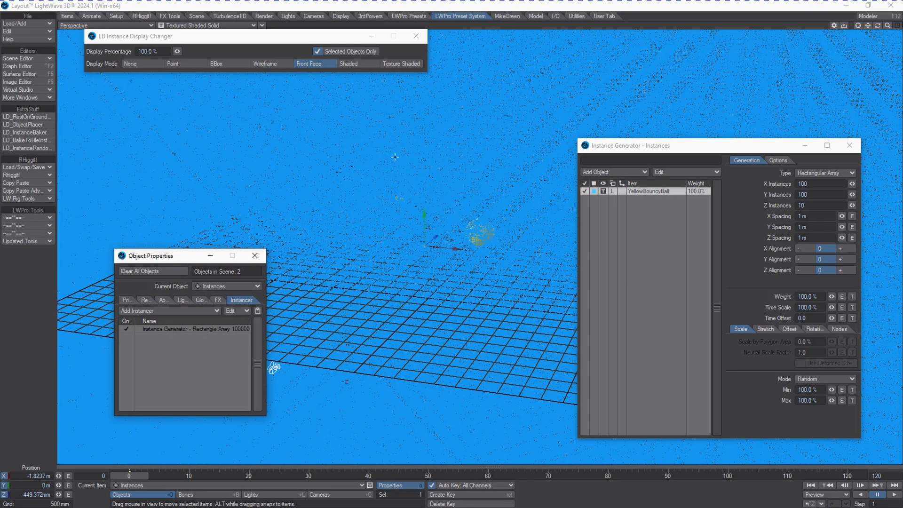
click(256, 63)
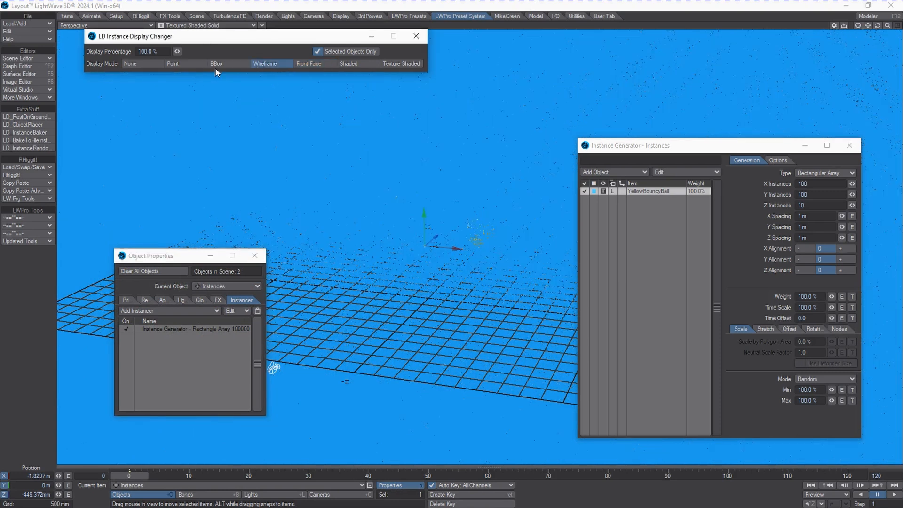
click(240, 64)
click(150, 63)
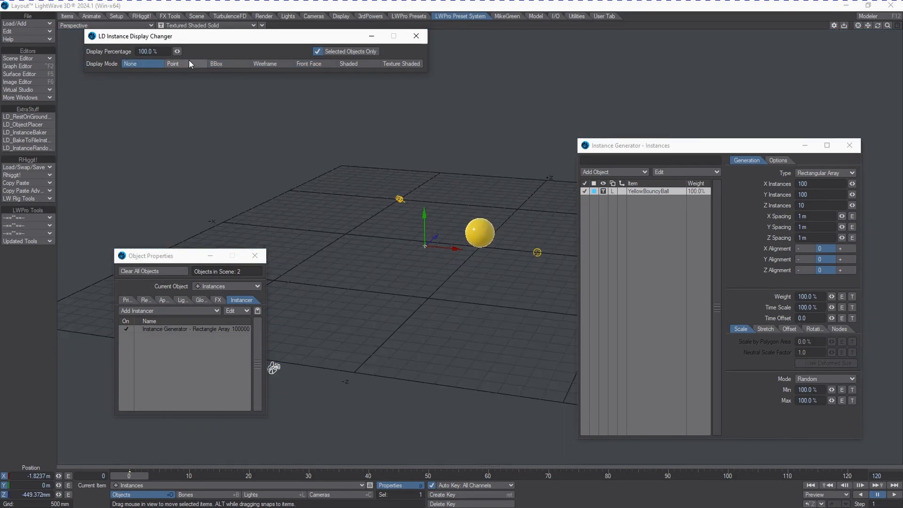
click(201, 64)
click(216, 66)
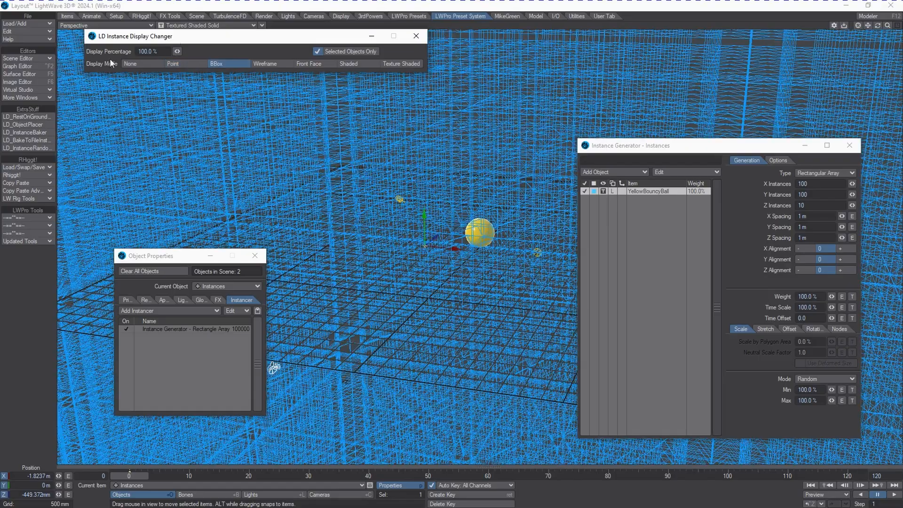
- Lower the instance display percentage to 30%, view the whole array, and adjust the percentage to 37%
drag(178, 50, 178, 50)
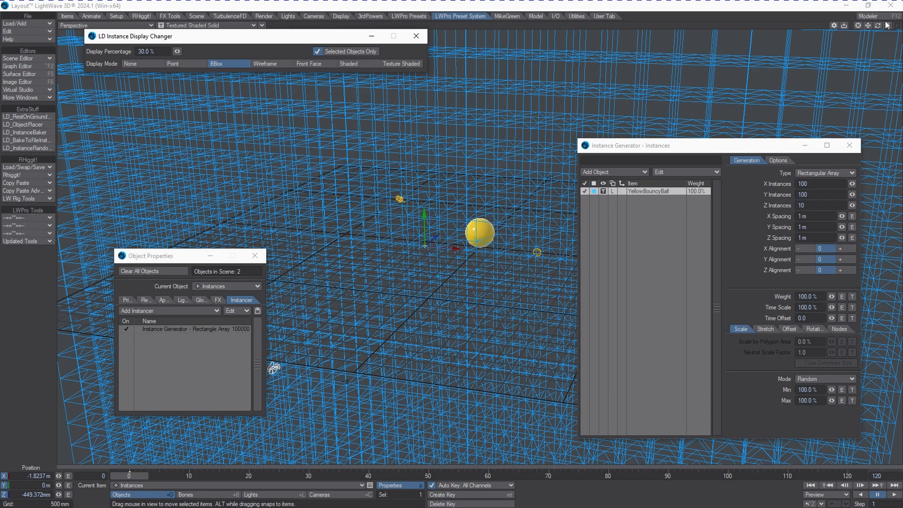
drag(887, 26, 878, 26)
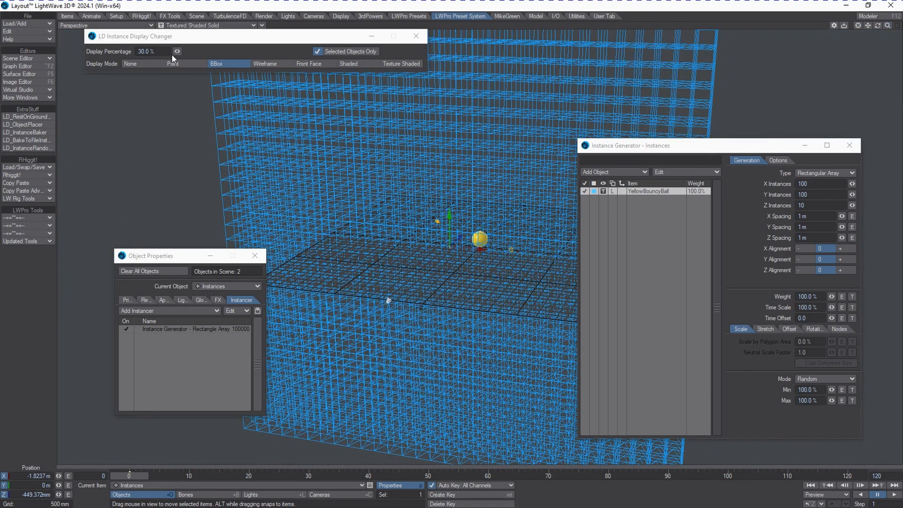
drag(179, 50, 176, 50)
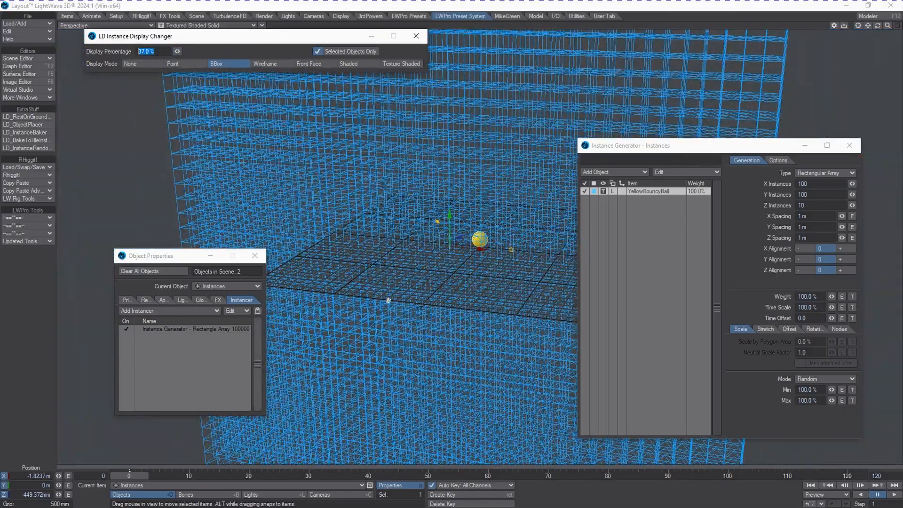